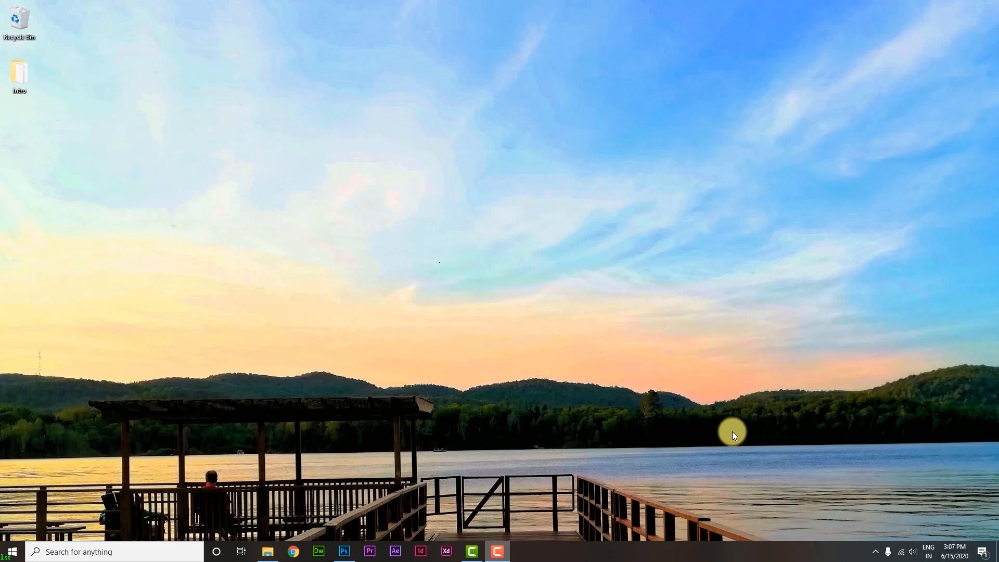
Switch to Photoshop and try to move the Background layer of Untitled-1 with the Move tool
left_click(344, 548)
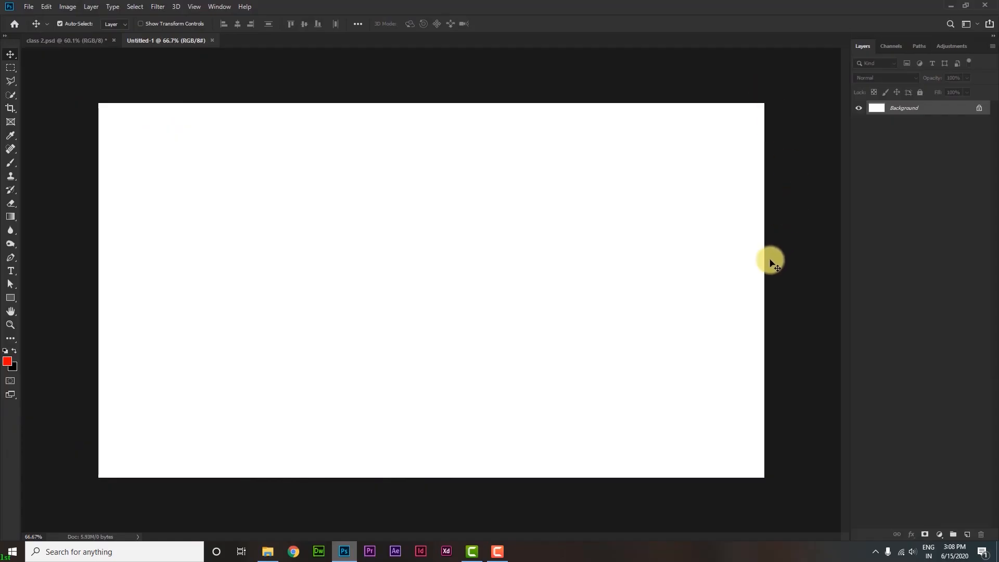
left_click_drag(786, 456, 139, 490)
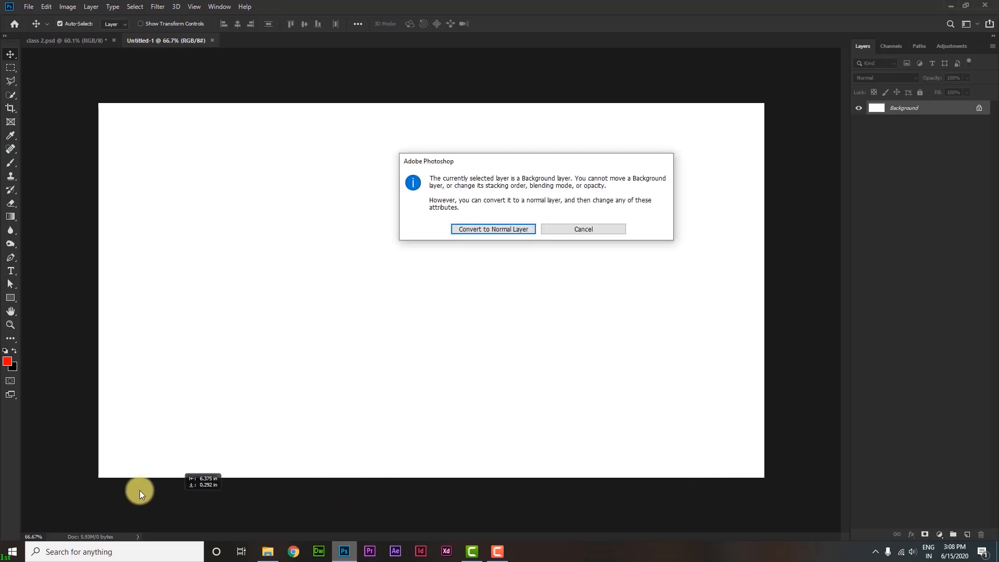
left_click(586, 231)
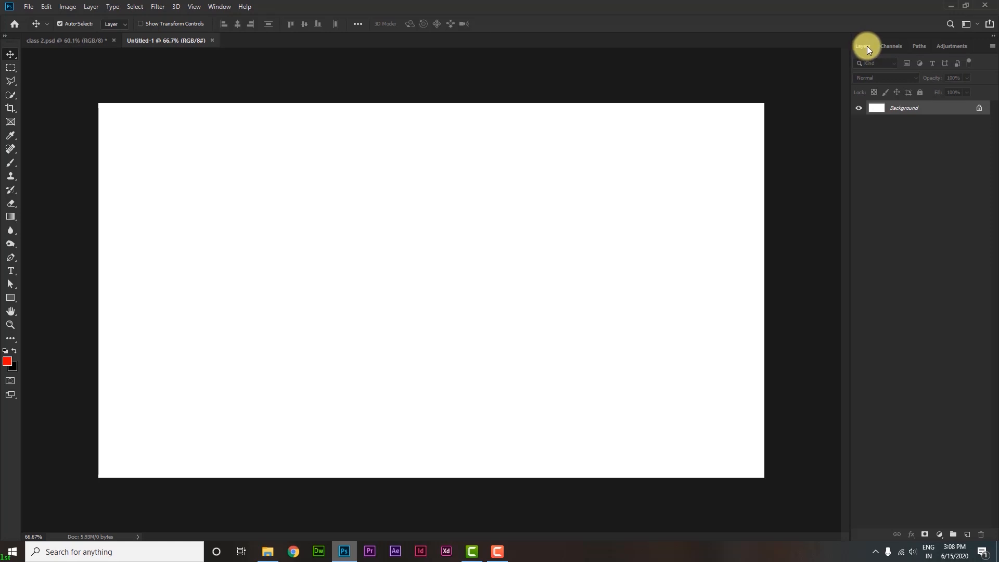
Undock the Layers panel from its group and float it over the edge of the canvas
left_click_drag(864, 47, 654, 92)
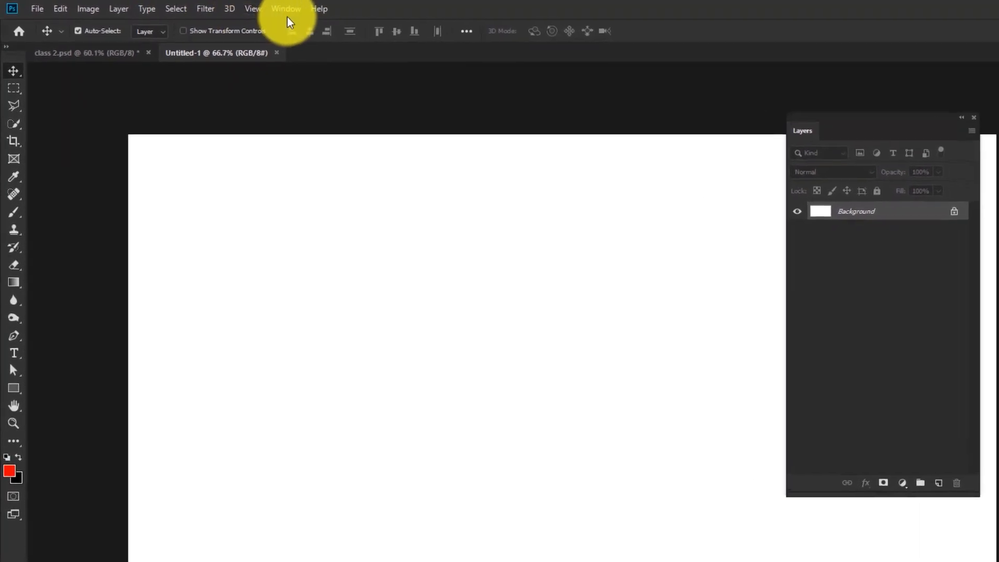
left_click(293, 10)
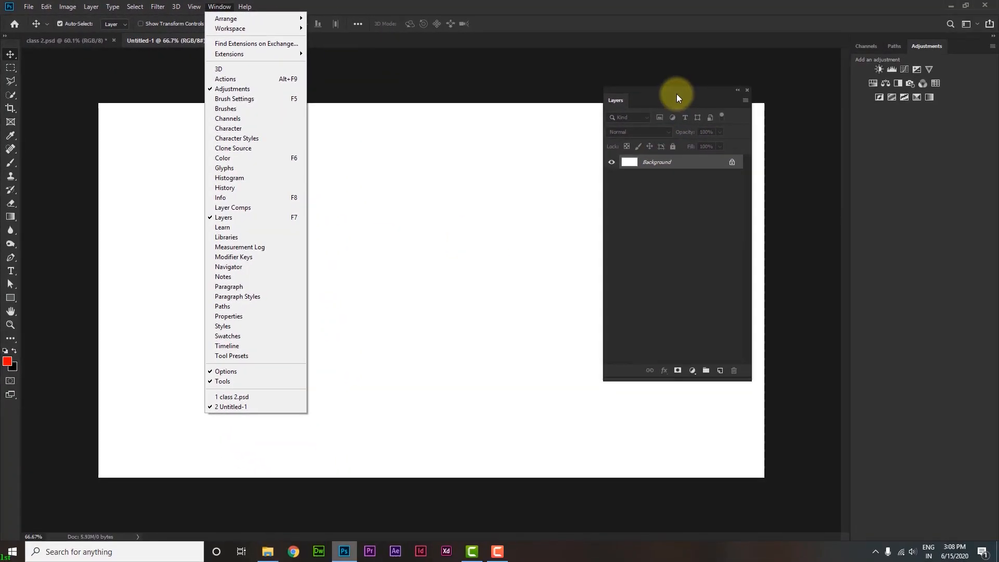
left_click_drag(896, 124, 986, 160)
left_click_drag(741, 120, 758, 126)
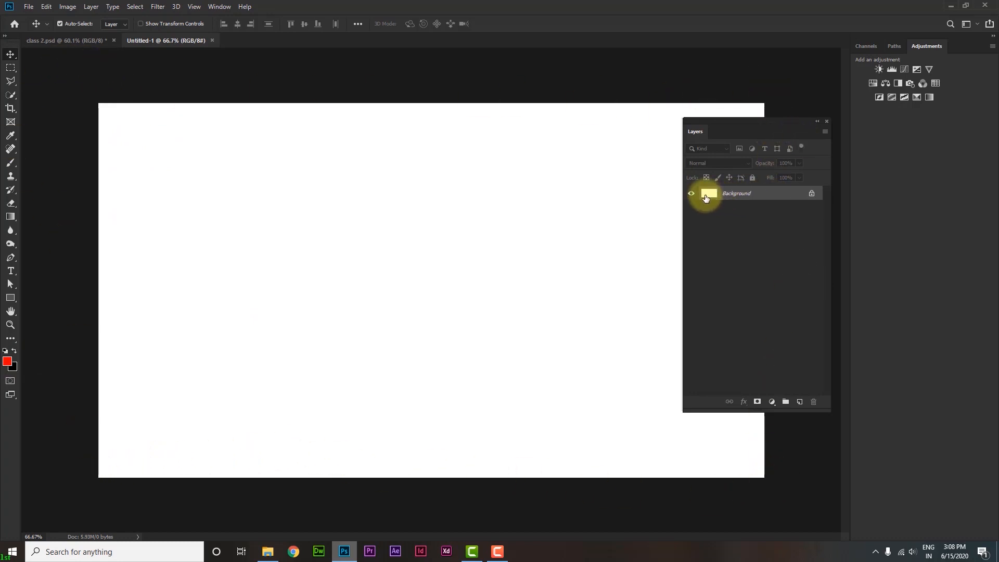
Try filling the Background layer with the red foreground colour, undo the fill, and try moving the layer
key("alt+BackSpace")
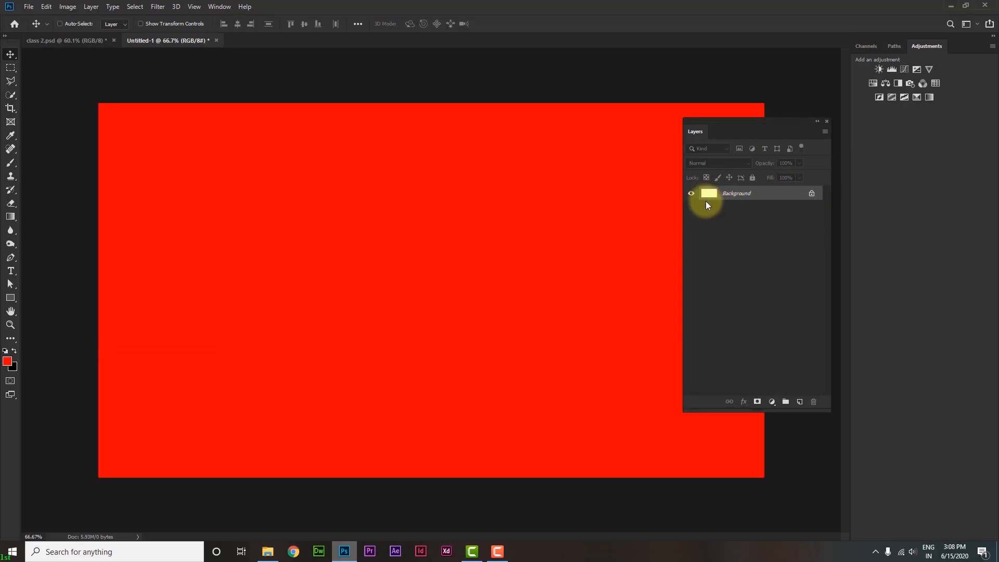
key("ctrl+z")
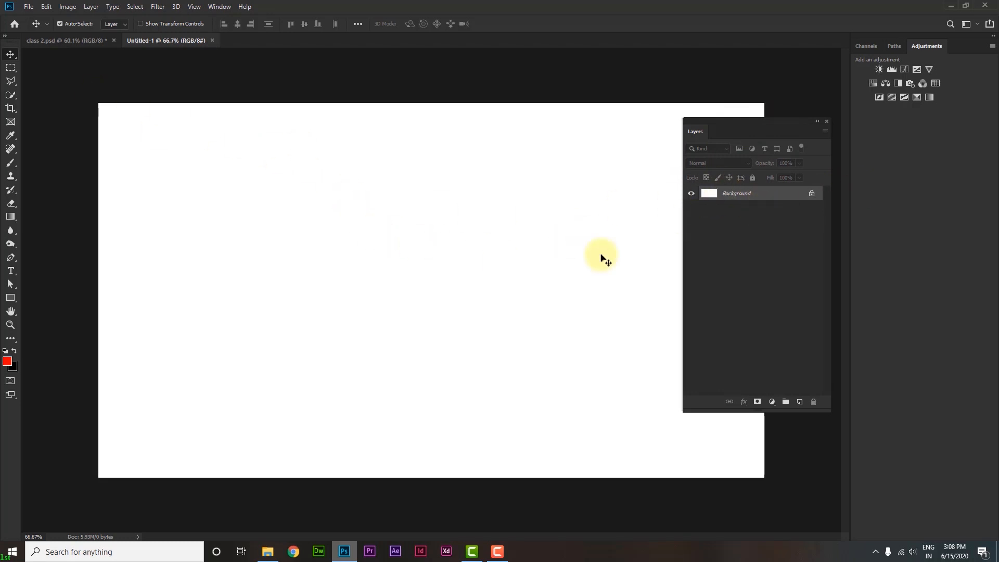
left_click_drag(291, 167, 417, 257)
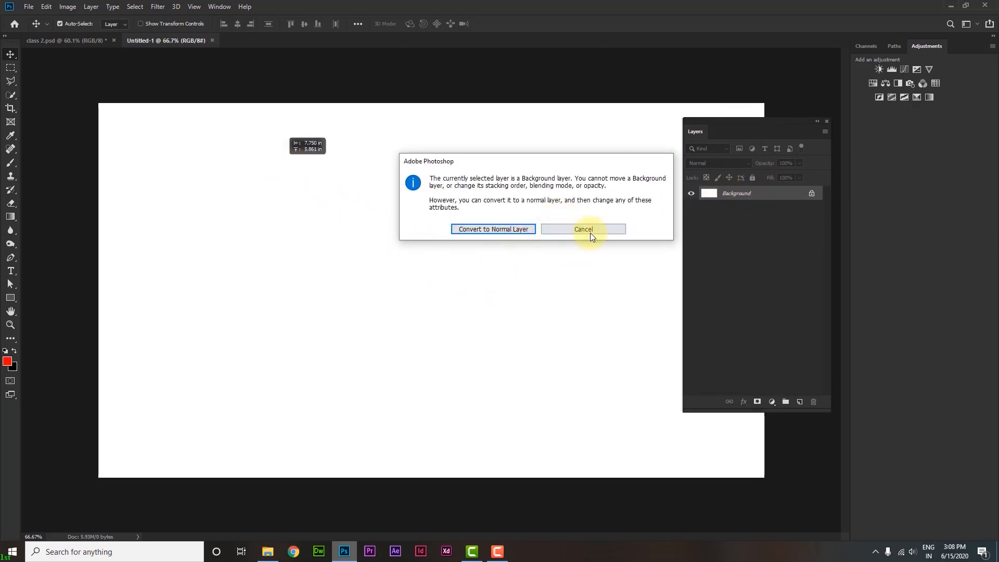
left_click(583, 232)
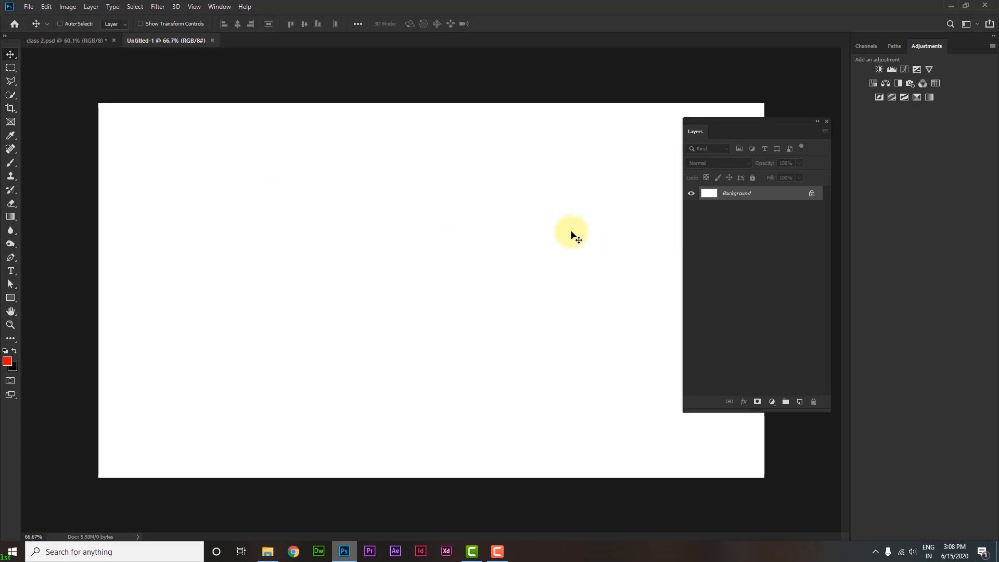
key("ctrl")
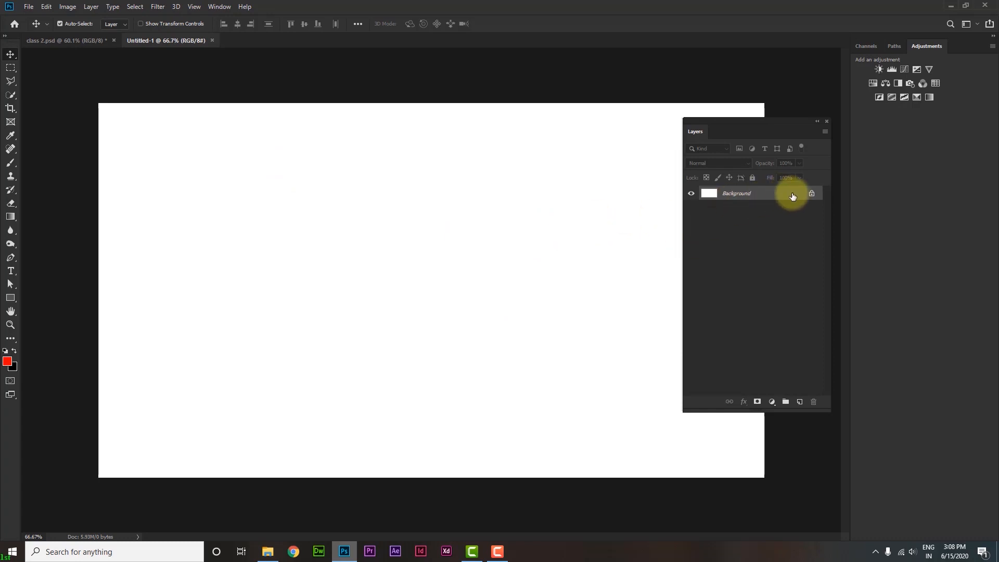
Convert the Background layer into a normal layer named "1st" and move the floating Layers panel off the canvas
double_click(748, 195)
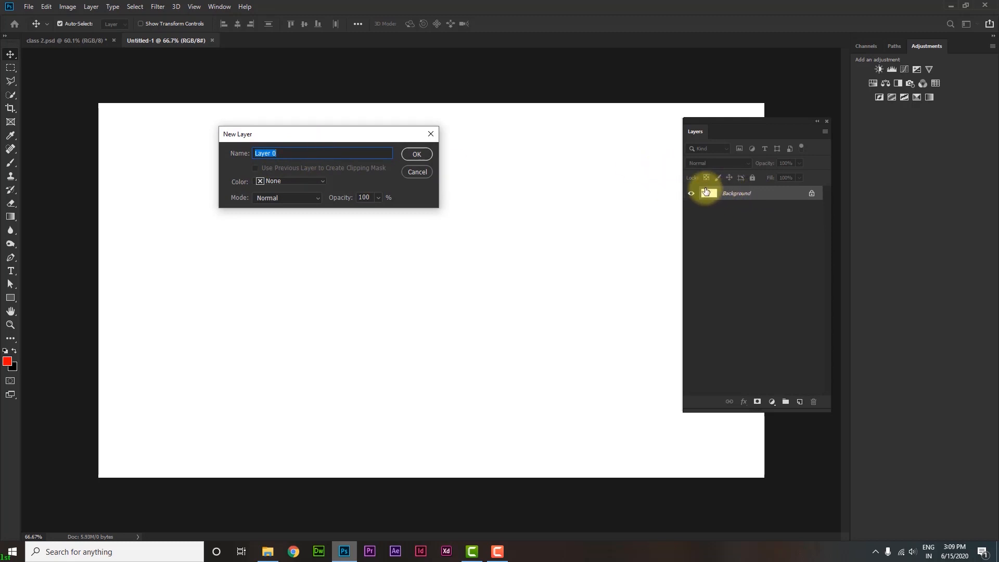
type("1st")
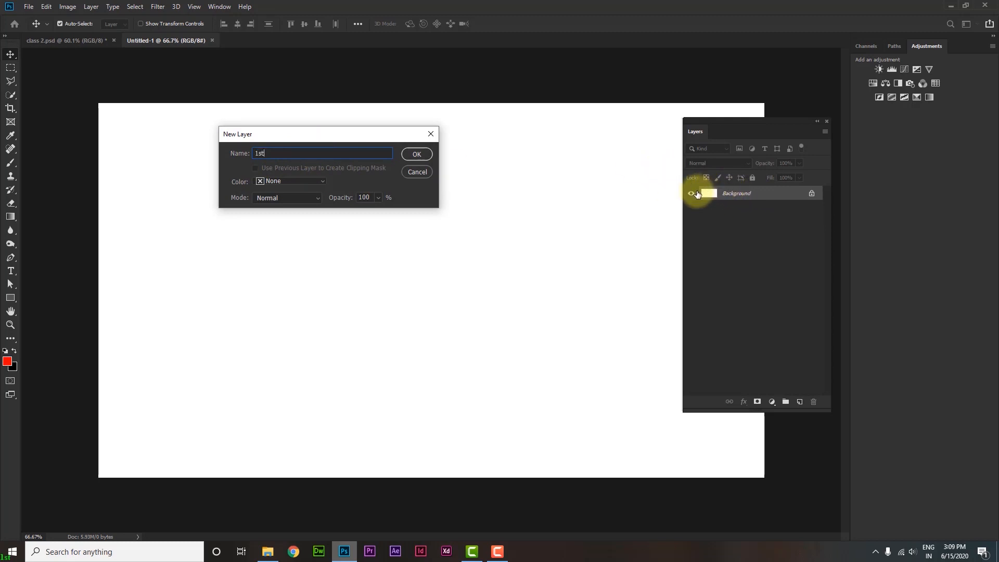
left_click(420, 155)
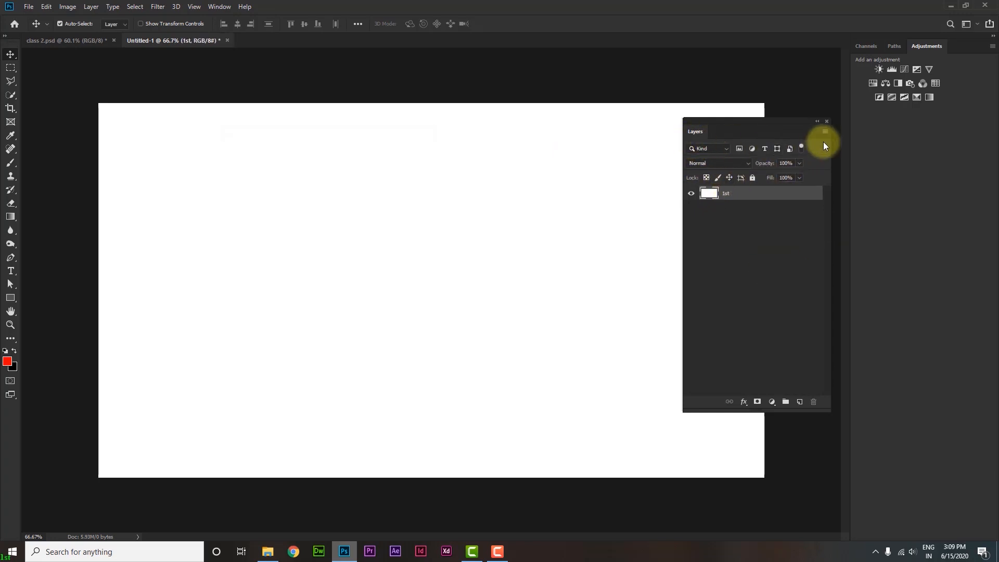
key("ctrl+z")
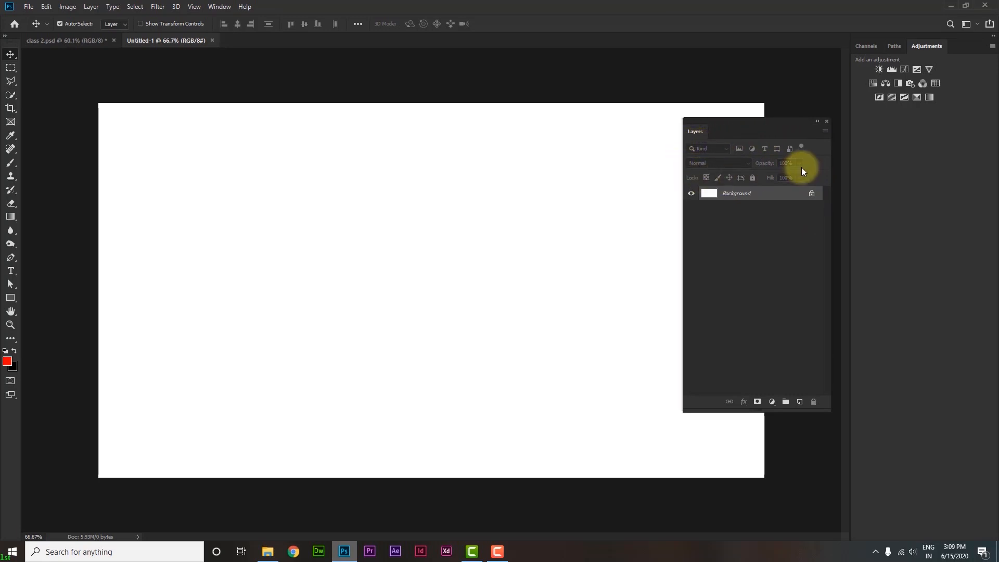
key("ctrl+shift+z")
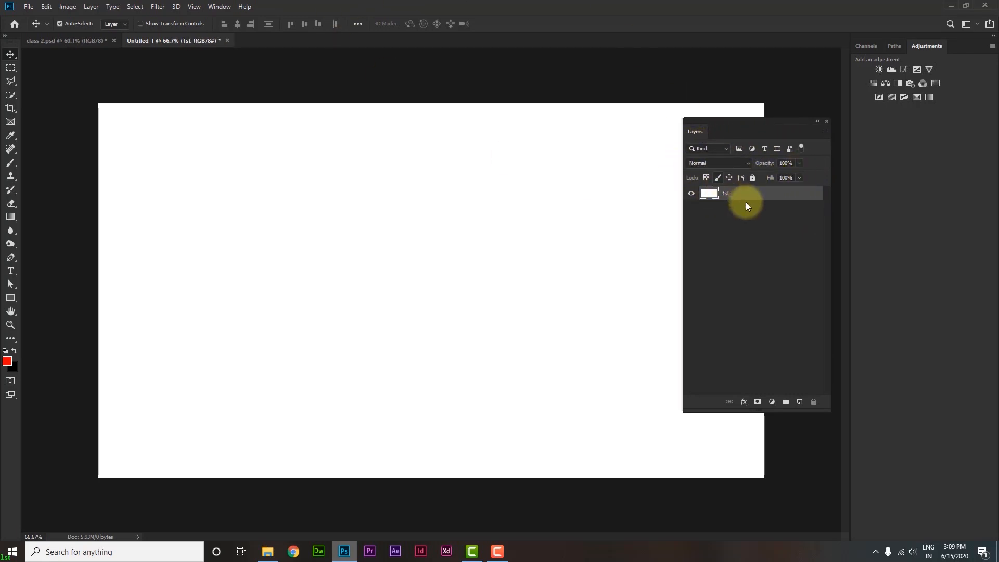
left_click_drag(832, 118, 861, 123)
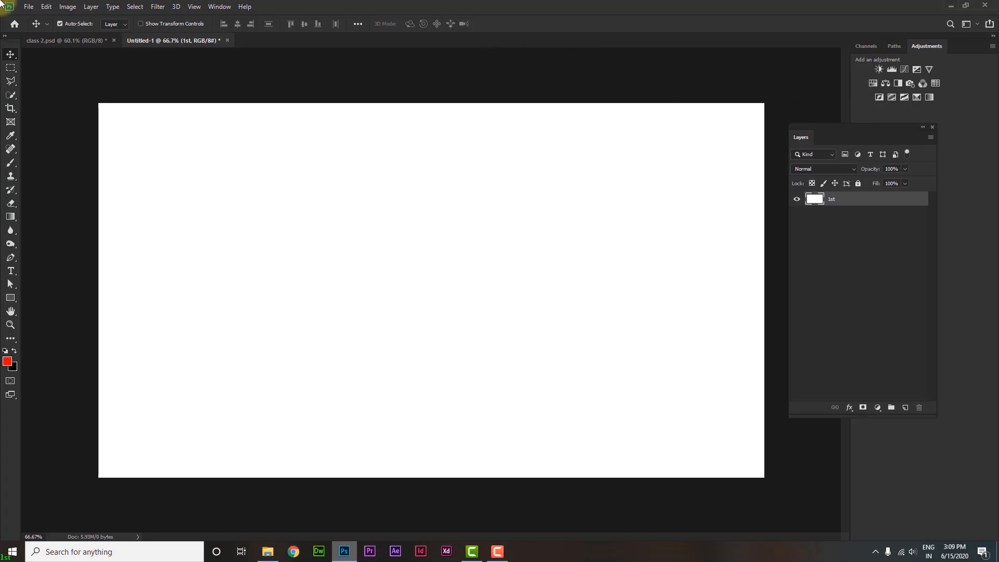
Fill a wide rectangular selection across the upper canvas with red and a tall narrow one below its left end with black
left_click(7, 69)
left_click_drag(184, 130, 683, 193)
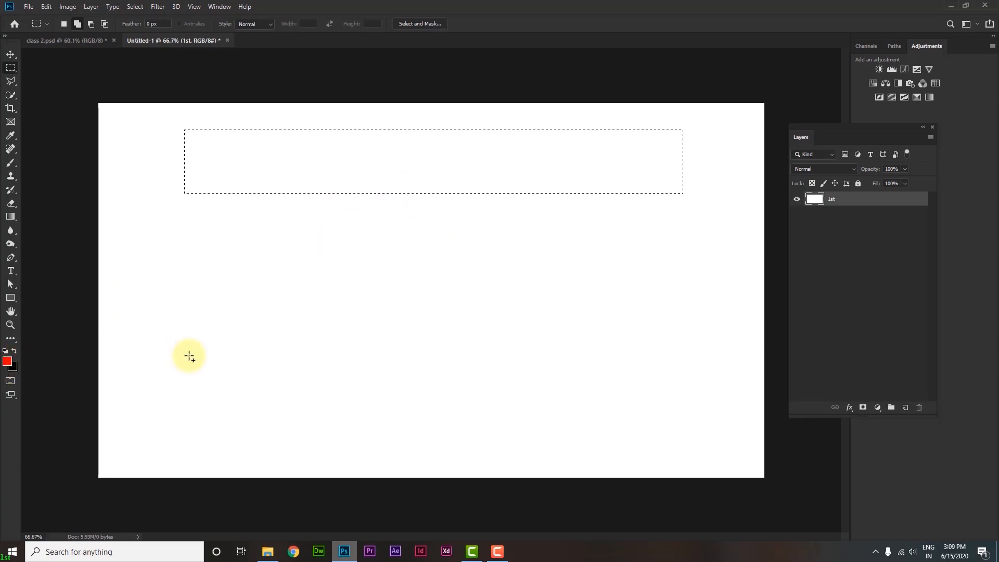
key("alt")
key("alt+BackSpace")
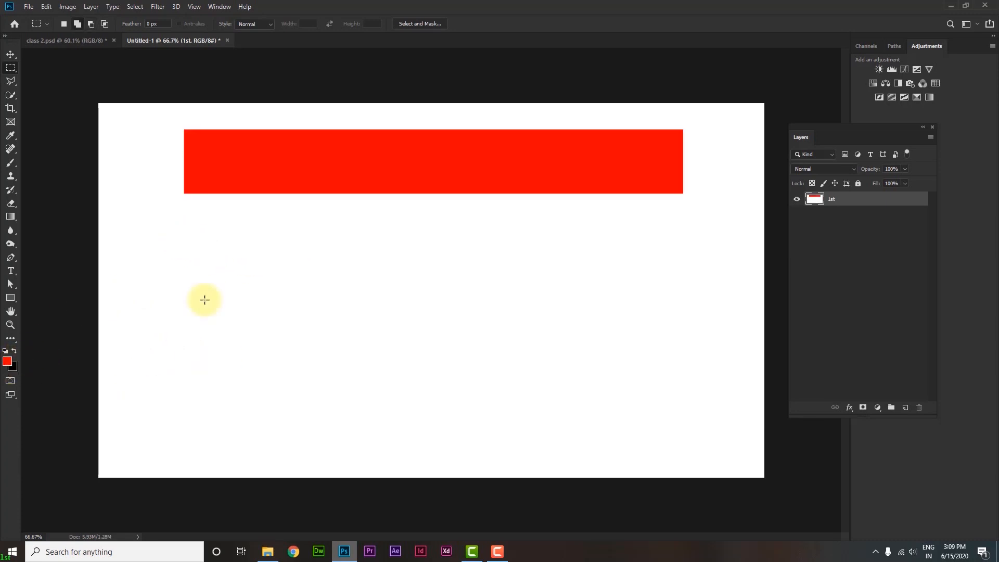
left_click_drag(179, 234, 238, 426)
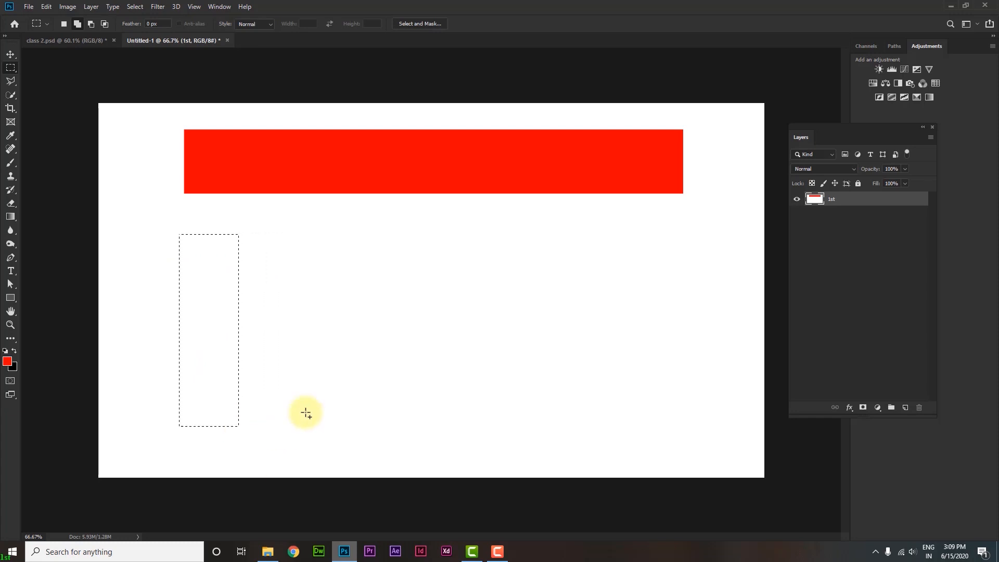
key("ctrl+BackSpace")
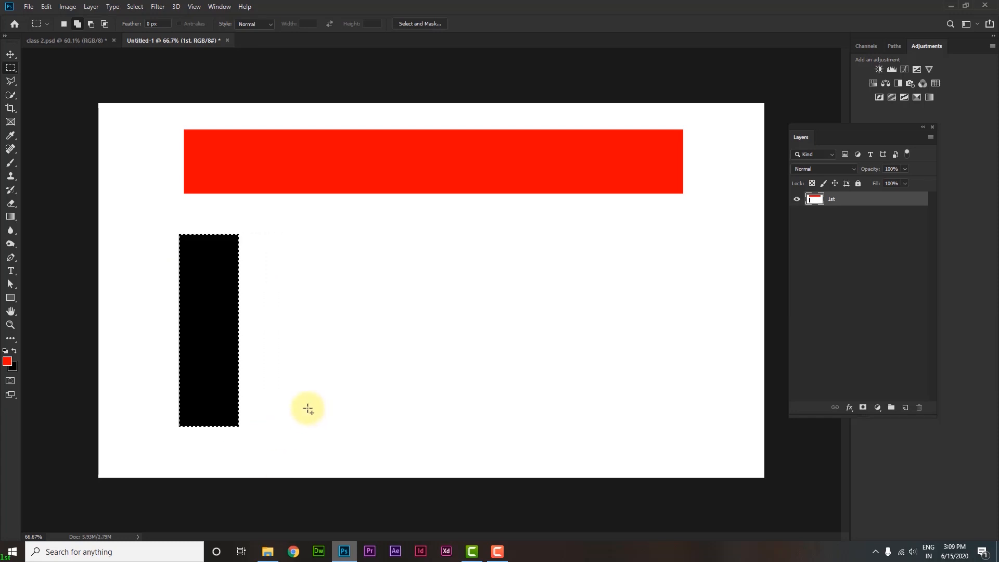
Set the foreground colour to blue #0094e1 and fill a tall rectangular selection at the canvas's right side with it, then deselect
left_click(16, 362)
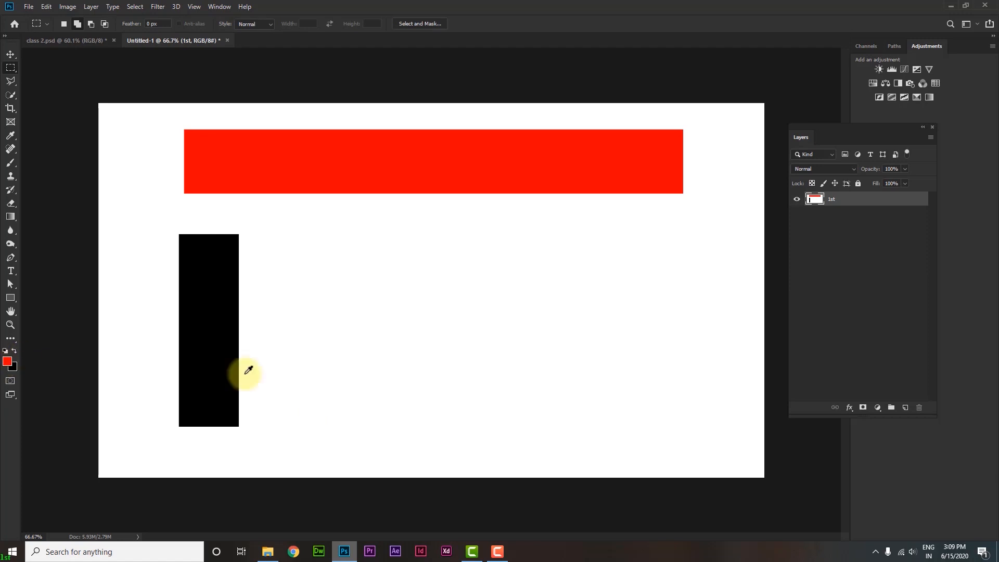
left_click(835, 329)
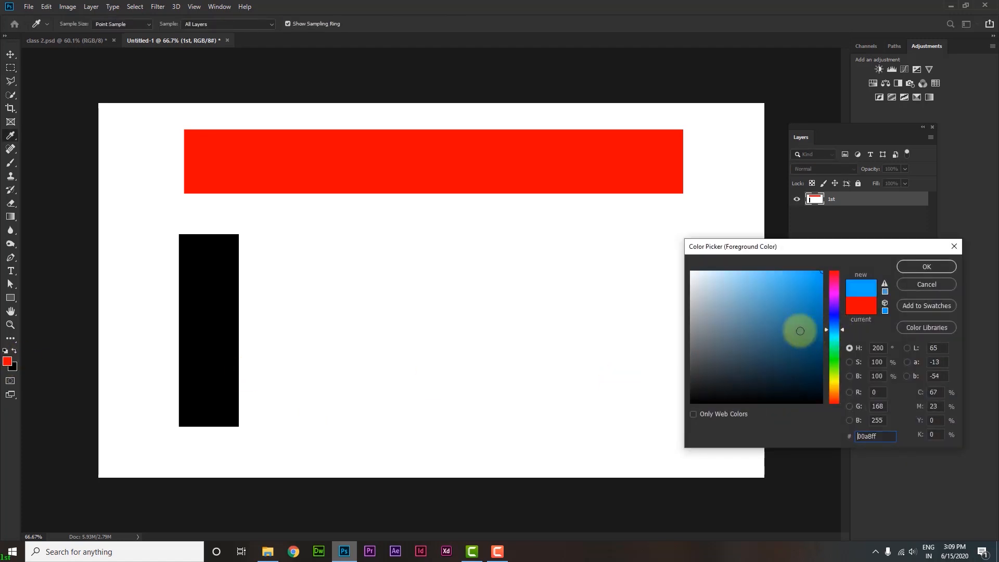
left_click(884, 291)
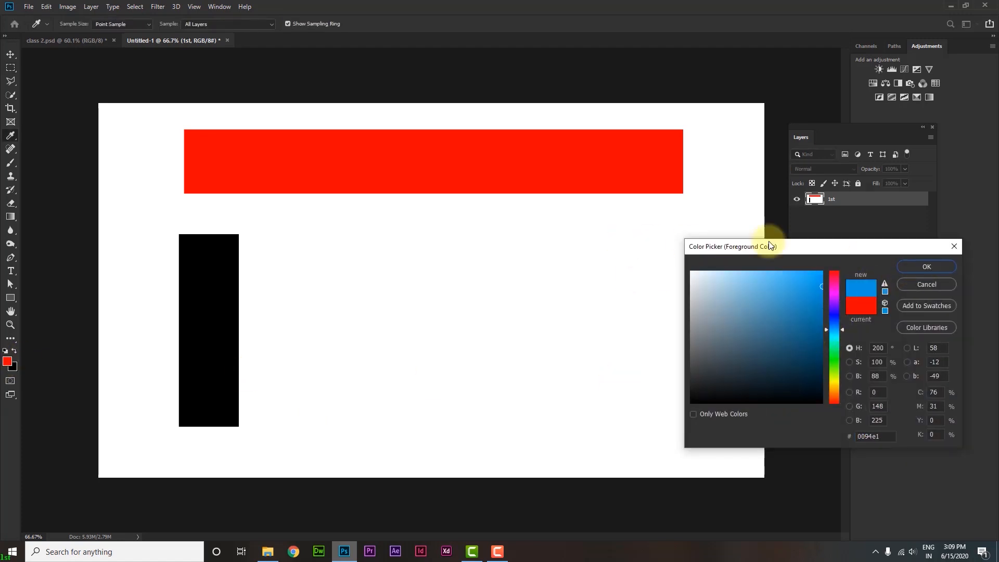
left_click(924, 267)
left_click_drag(631, 229, 726, 413)
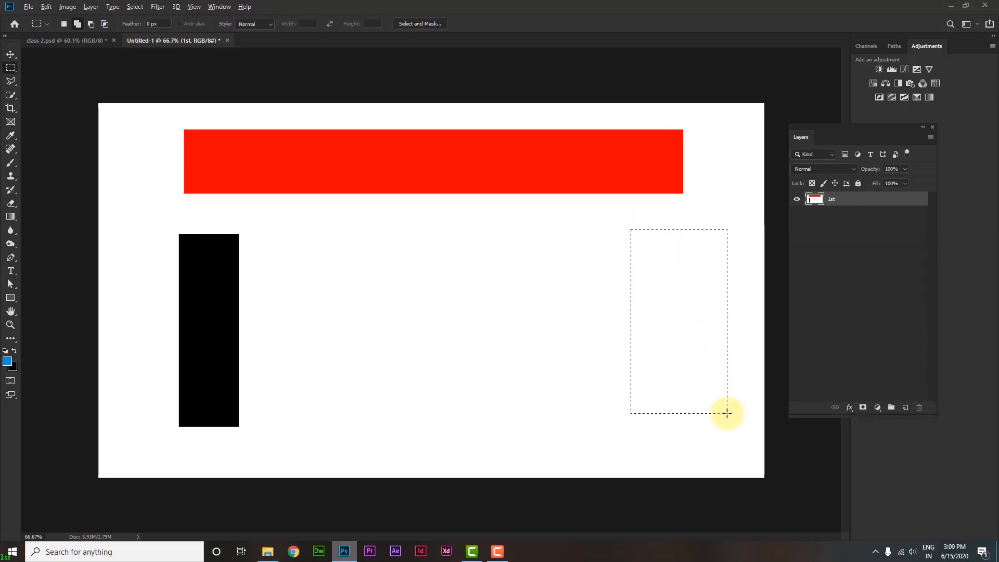
key("alt+BackSpace")
key("ctrl+d")
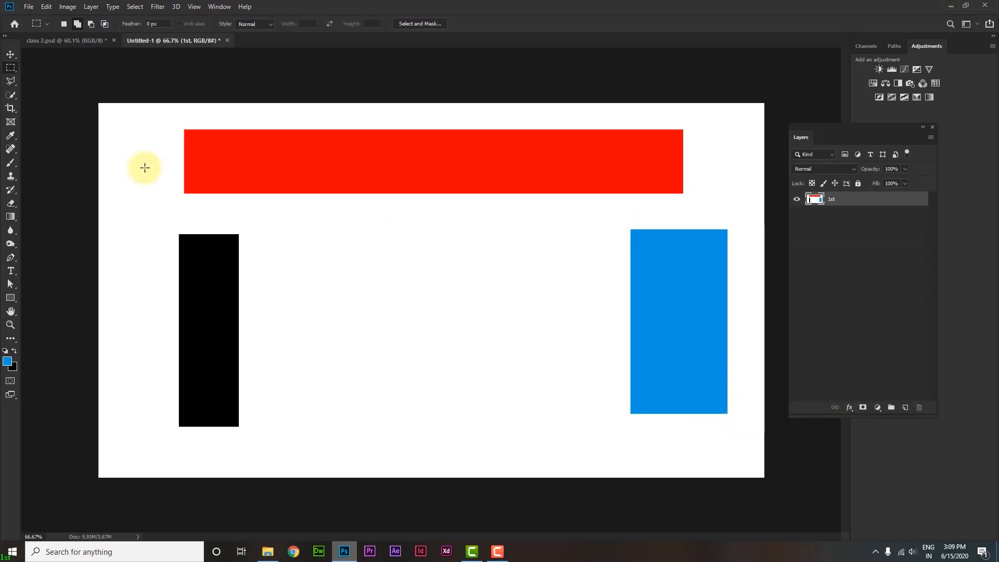
Examine the red, black and blue rectangles painted together on the single layer 1st
left_click(10, 55)
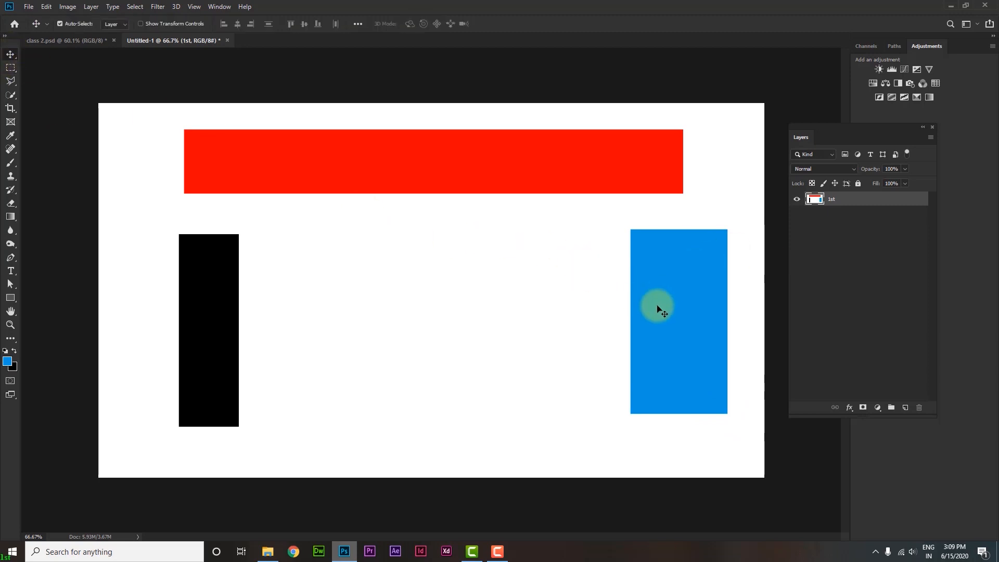
scroll(660, 291, "down", 1)
scroll(644, 312, "up", 2)
scroll(671, 325, "down", 1)
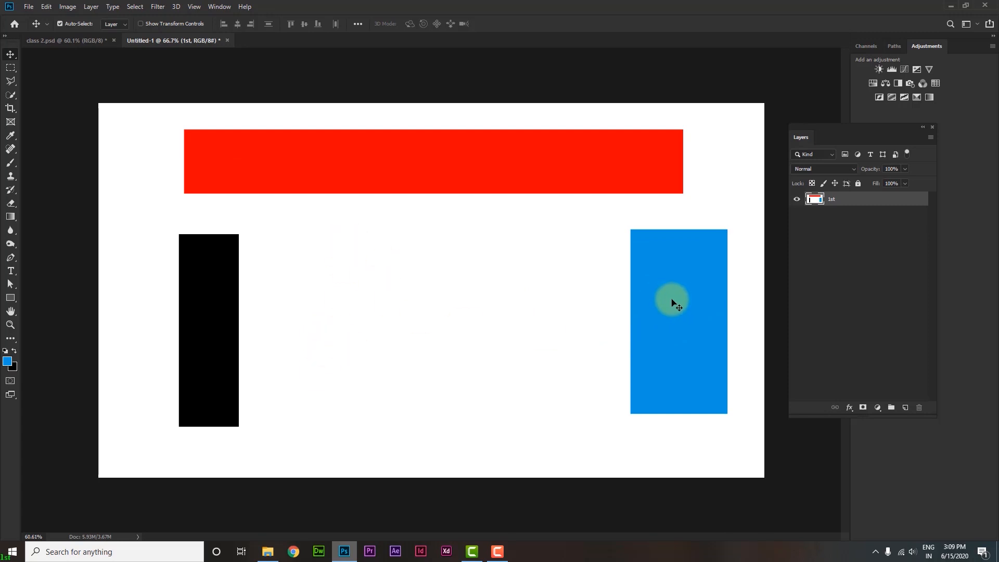
scroll(672, 300, "down", 1)
mouse_move(669, 296)
left_mouse_down()
mouse_move(412, 272)
mouse_move(374, 278)
mouse_move(365, 305)
mouse_move(165, 283)
mouse_move(156, 315)
mouse_move(717, 270)
mouse_move(667, 298)
mouse_move(676, 301)
left_mouse_up()
scroll(641, 312, "up", 1)
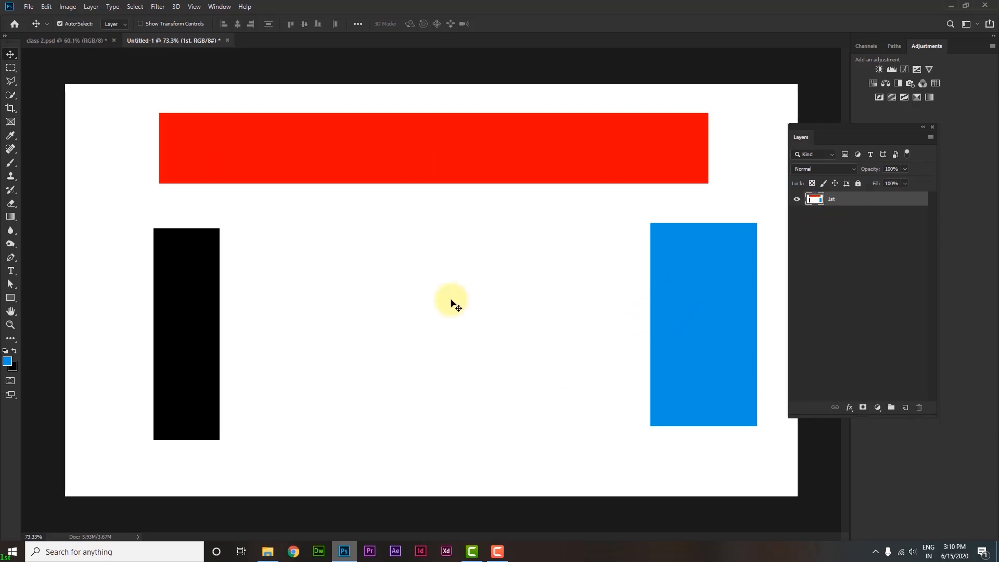
scroll(686, 270, "down", 1)
scroll(693, 288, "up", 1)
scroll(700, 294, "up", 1)
scroll(705, 301, "down", 2)
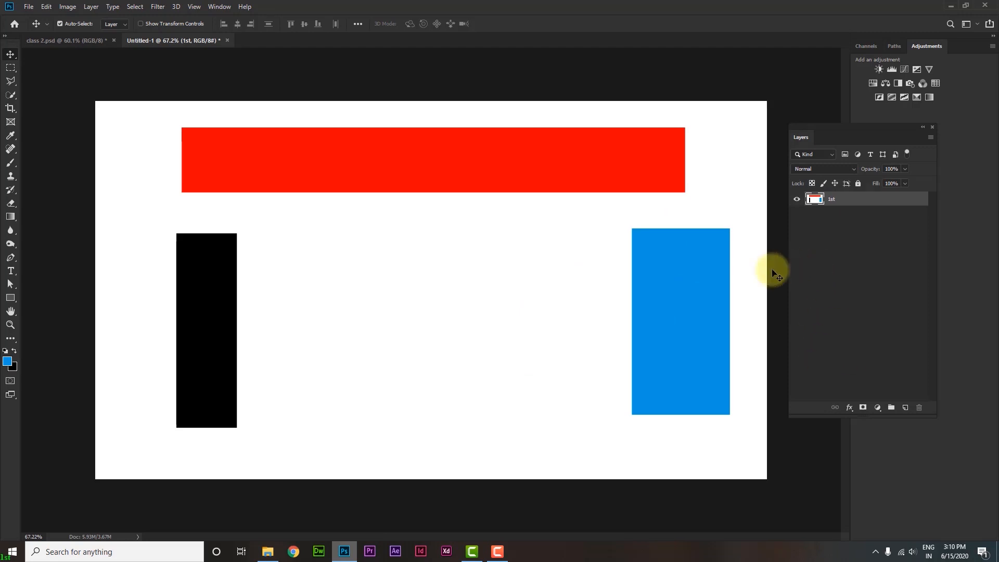
scroll(426, 273, "up", 1)
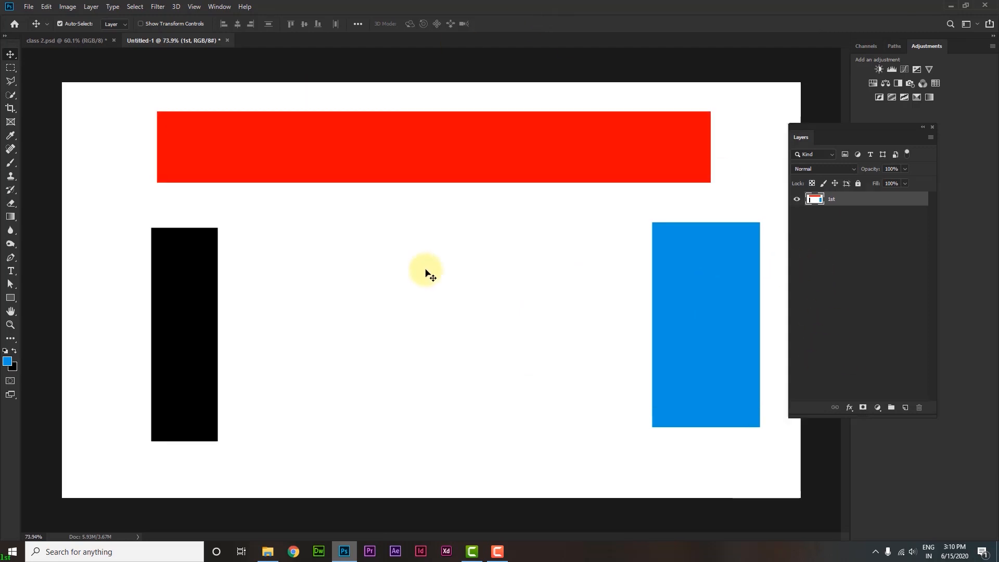
scroll(426, 273, "down", 1)
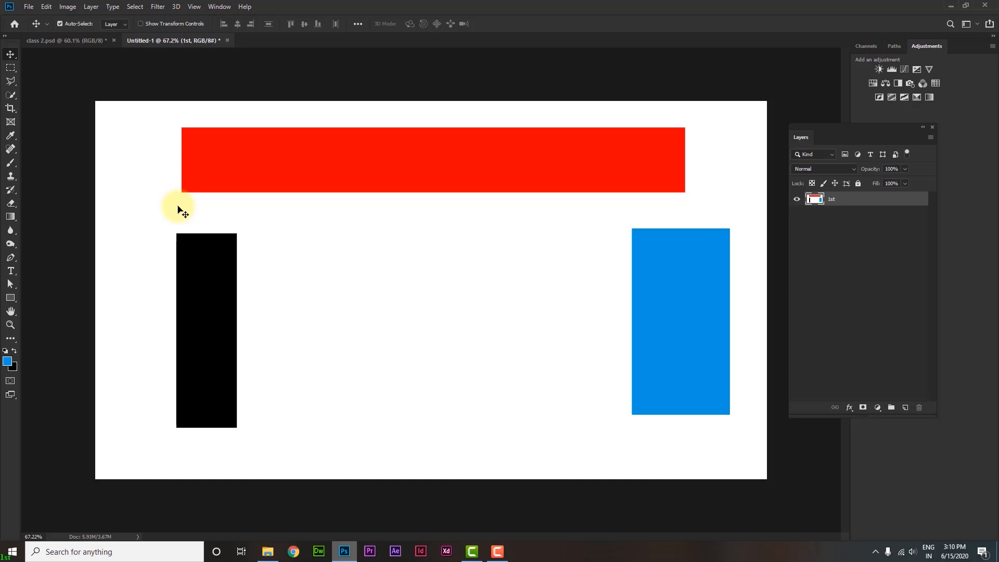
Set the foreground colour to white #ffffff by sampling the canvas and fill the whole layer 1st with it
left_click(9, 366)
left_click(617, 225)
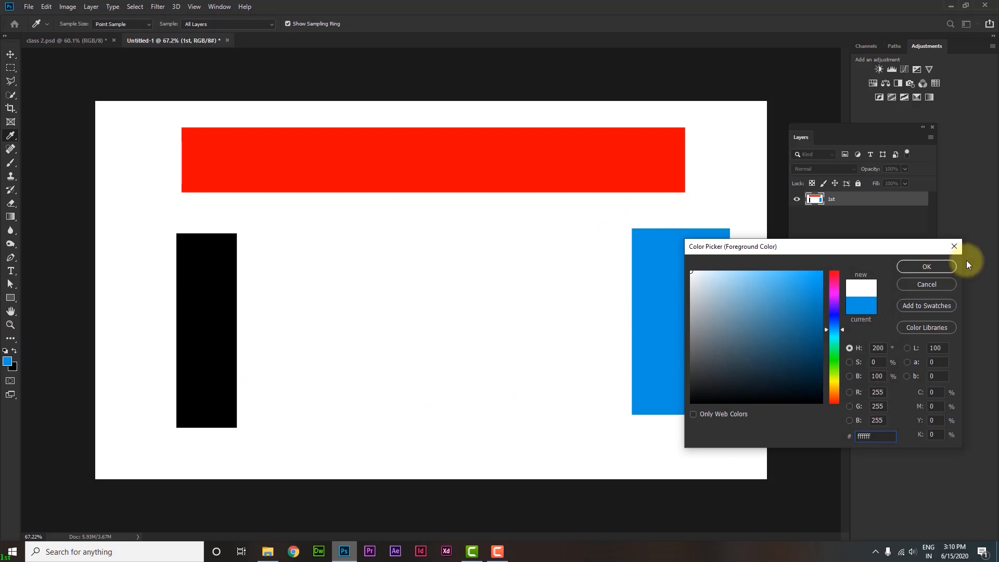
left_click(934, 267)
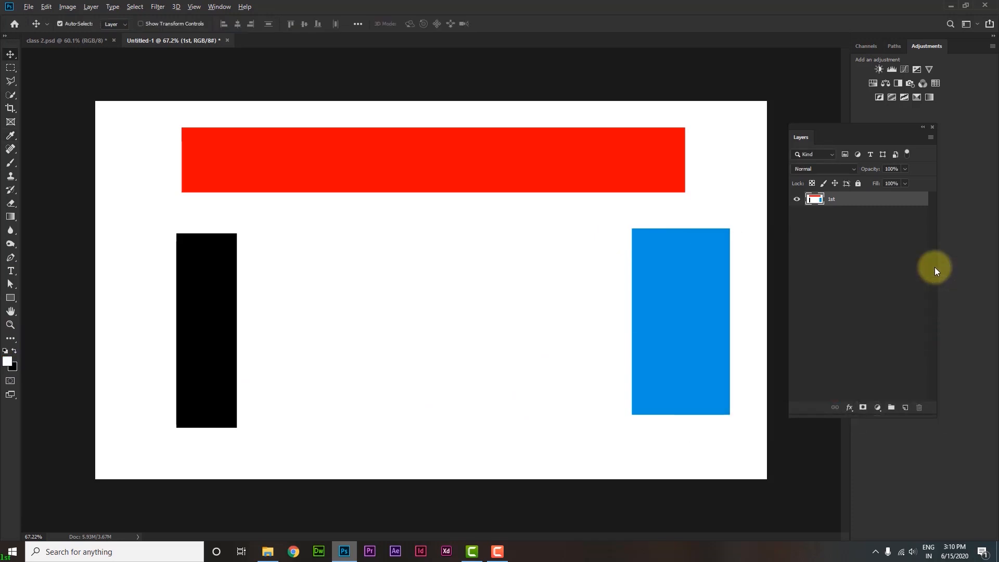
key("alt+BackSpace")
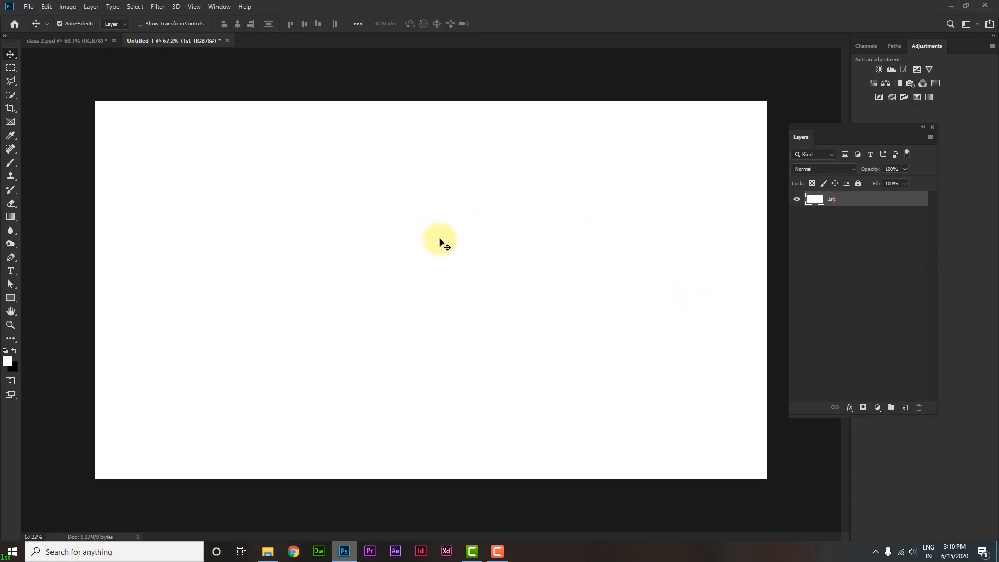
Add a new empty layer above 1st and check its transparency by hiding and reshowing layer 1st
scroll(440, 239, "down", 2)
scroll(608, 333, "up", 3)
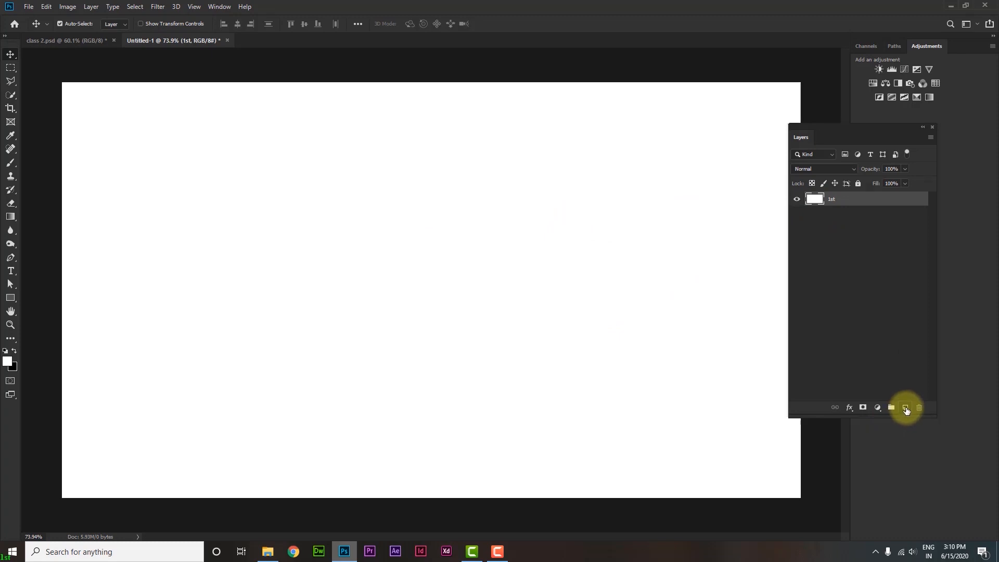
left_click(905, 409)
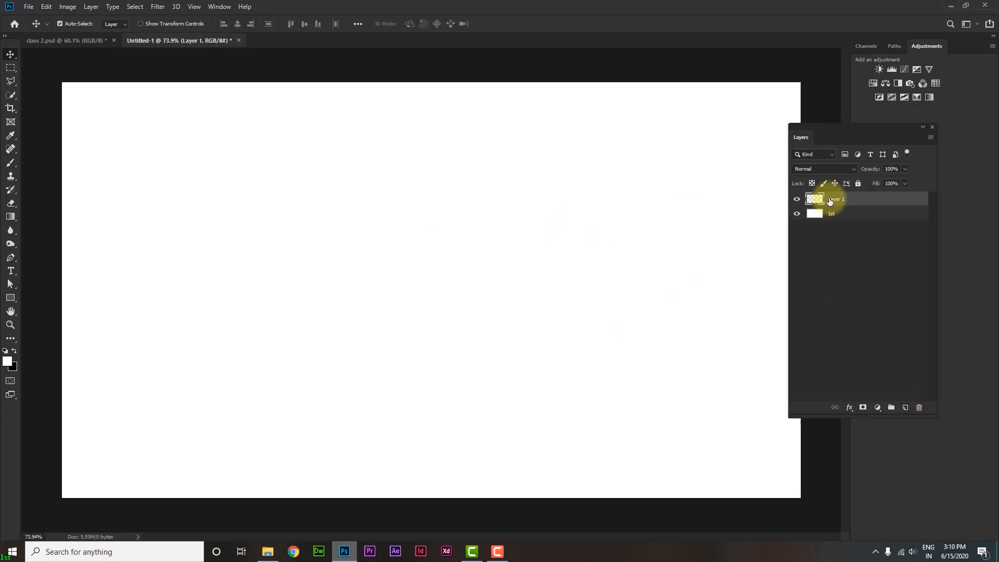
left_click(796, 213)
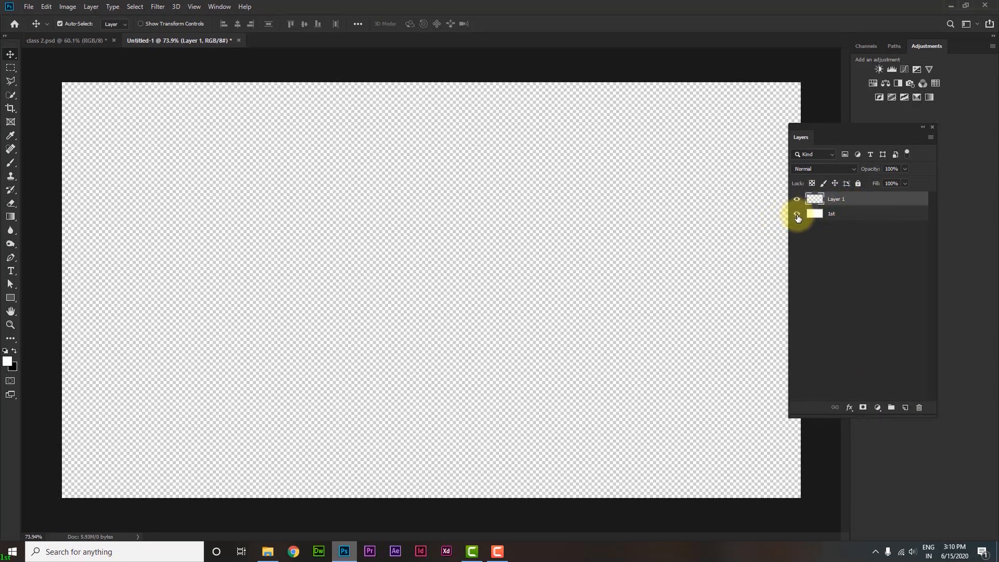
left_click(797, 215)
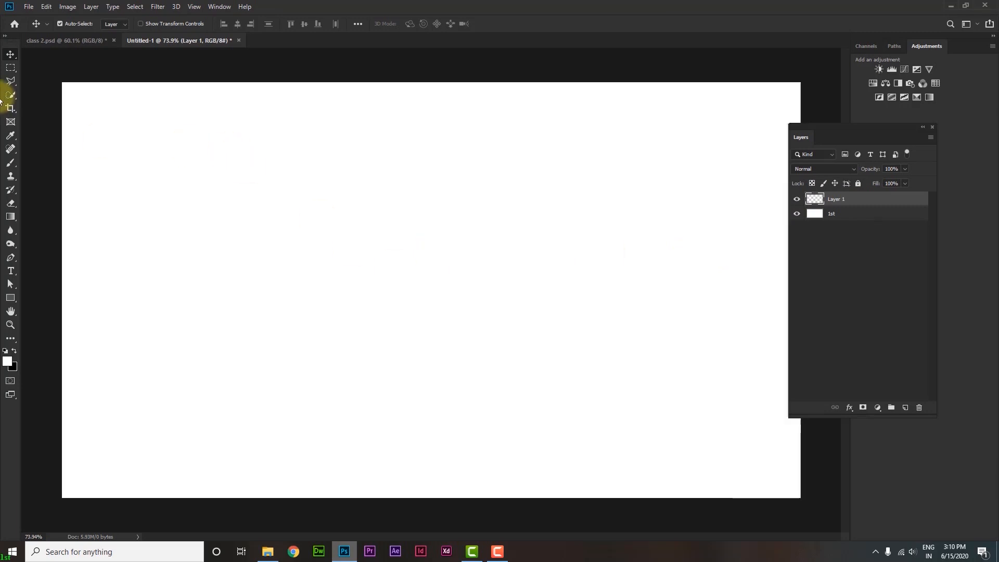
Make a wide rectangular selection across the upper canvas on Layer 1 and fill it with the black background colour
left_click(10, 67)
left_click_drag(206, 114, 631, 179)
key("ctrl+BackSpace")
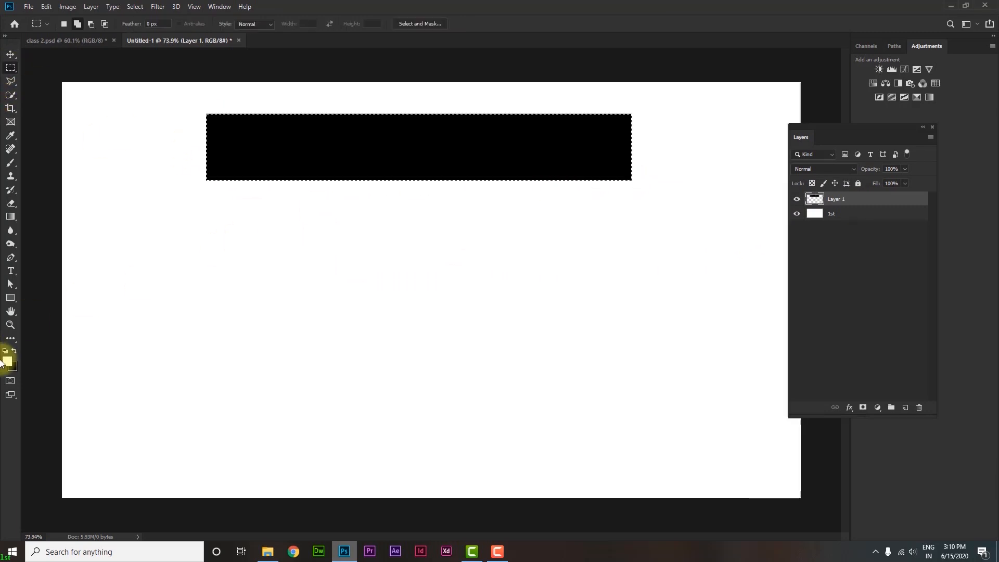
left_click(7, 360)
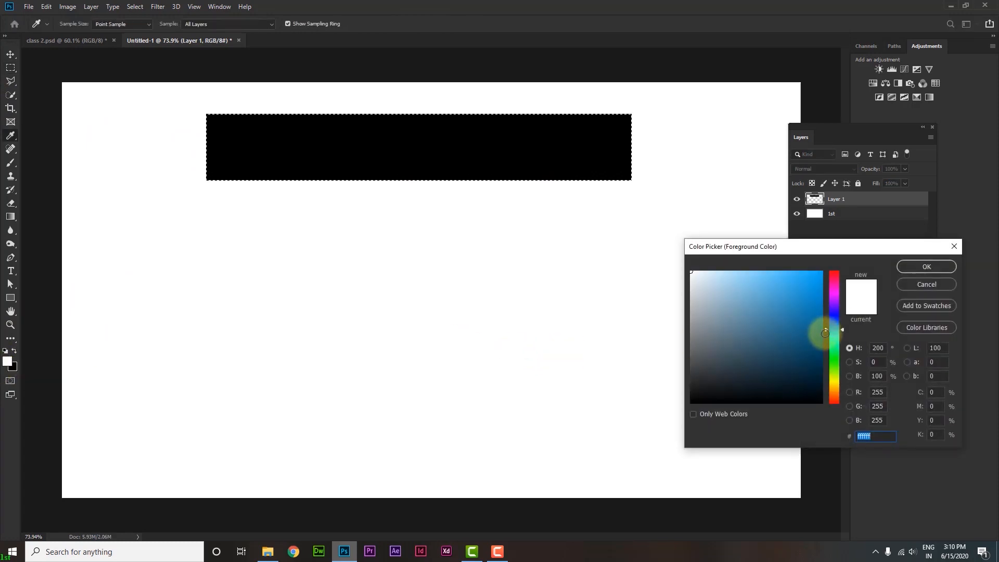
left_click(832, 273)
left_click(910, 266)
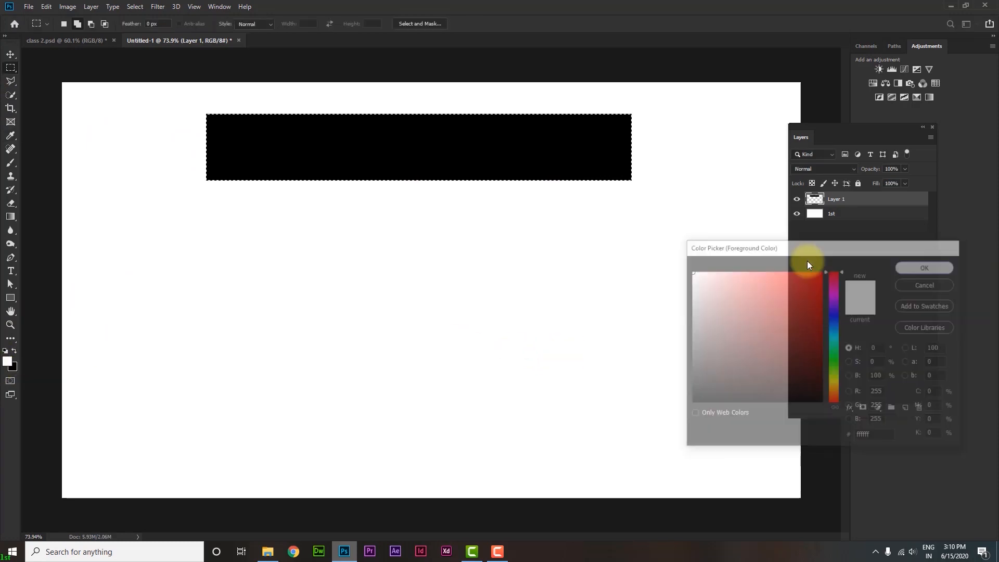
key("ctrl+e")
key("ctrl+d")
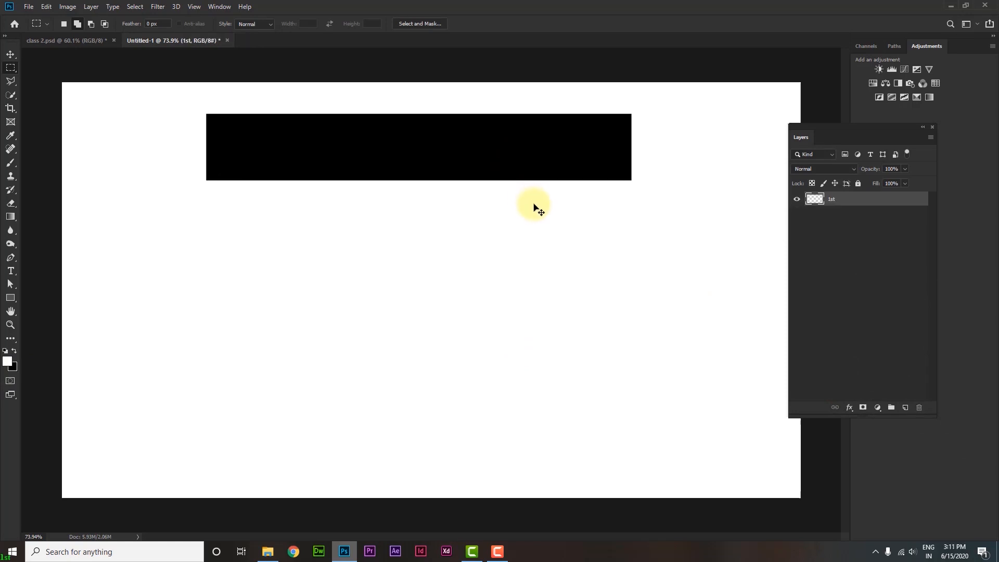
left_click(903, 408)
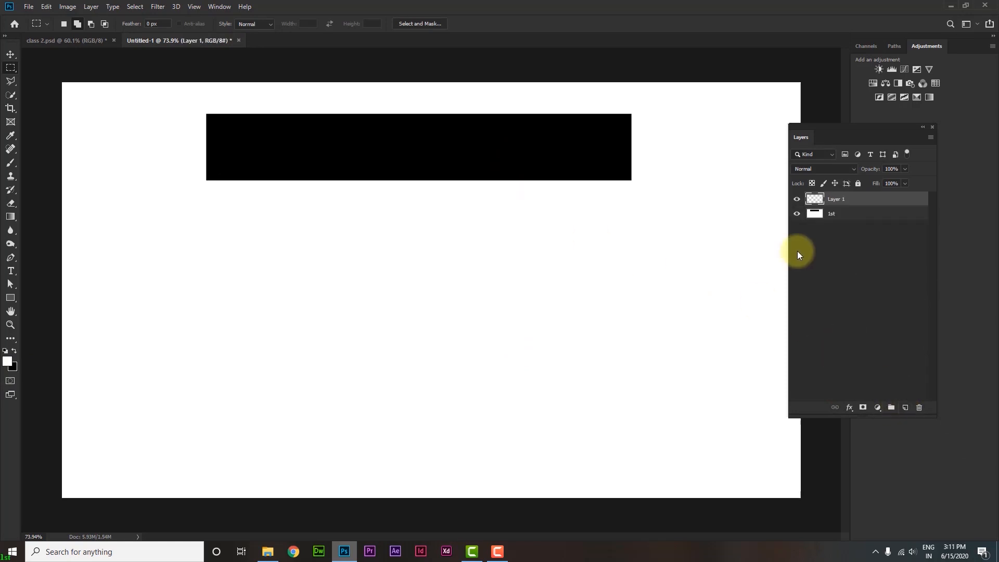
key("ctrl+z")
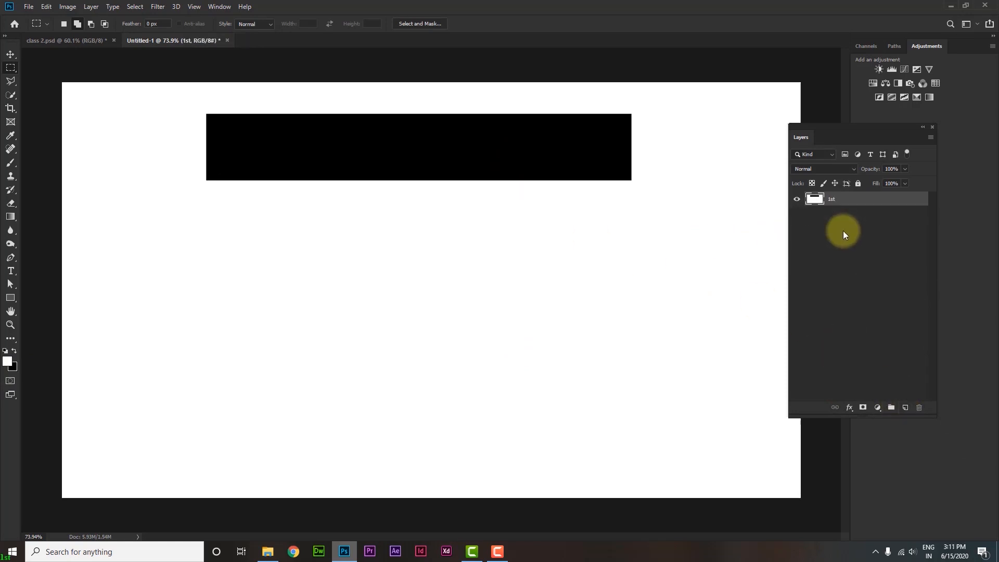
key("ctrl+shift+j")
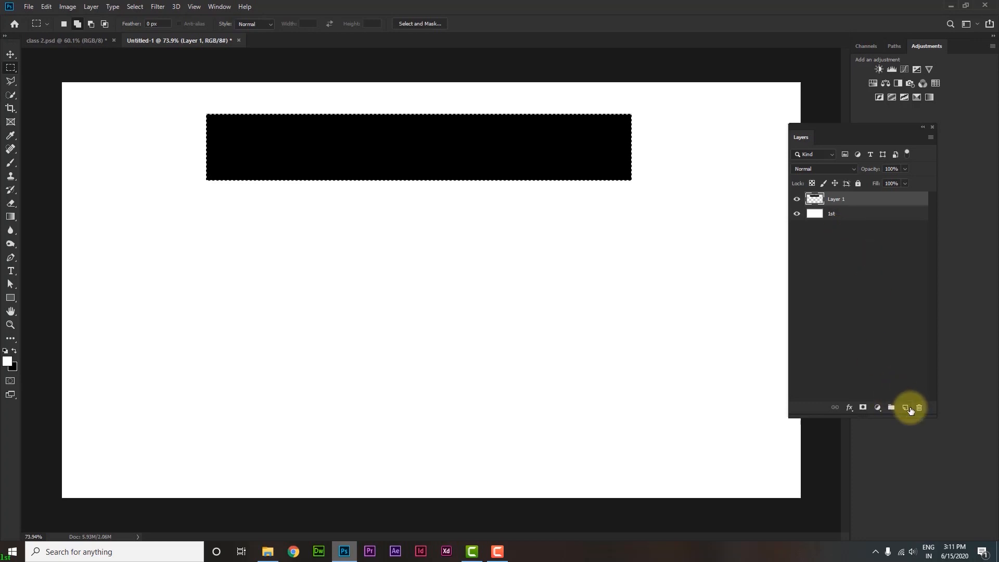
Deselect, add another layer, and fill a tall rectangular selection at the canvas's lower left with red #ff0000 on it
key("ctrl+d")
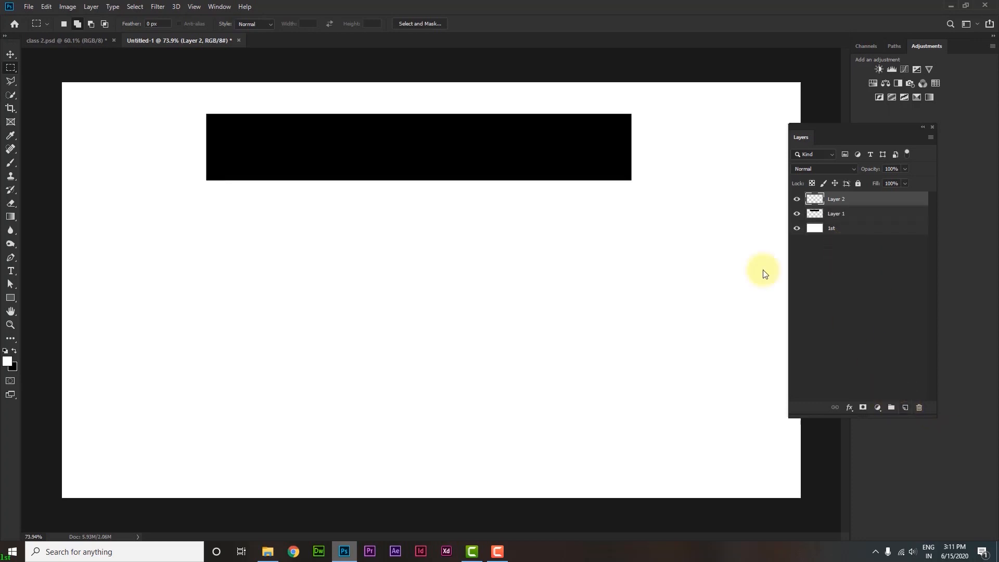
left_click_drag(133, 247, 235, 442)
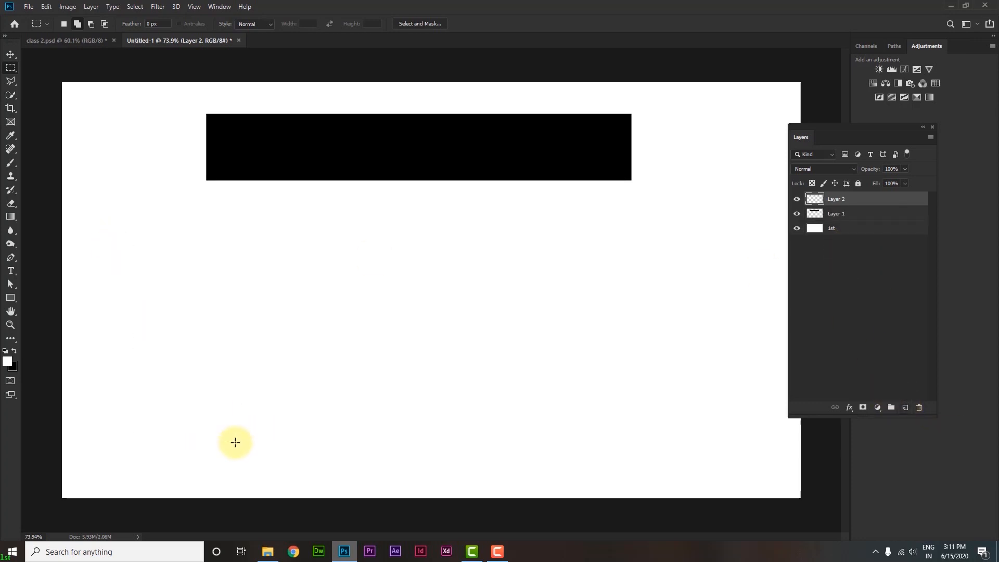
left_click(7, 361)
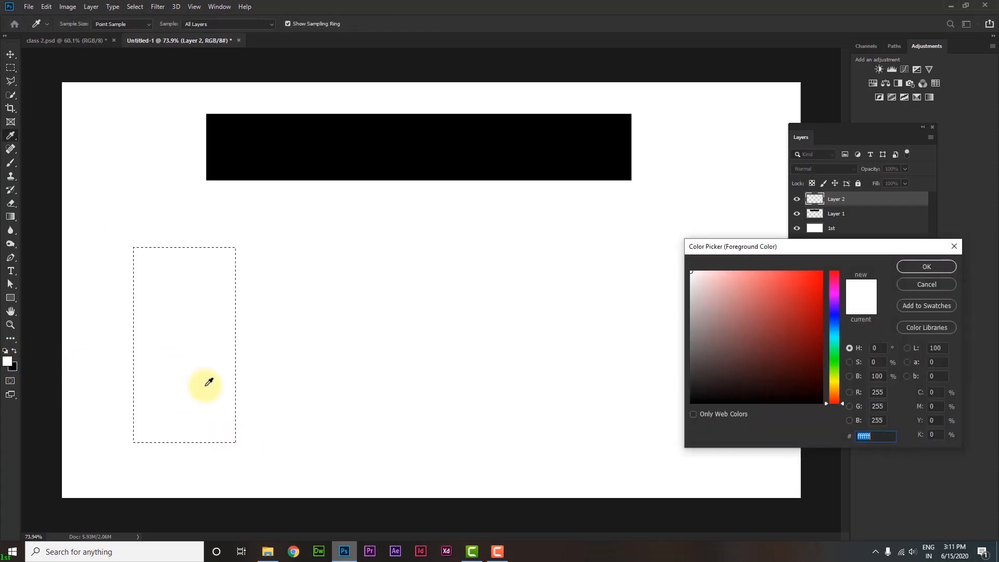
type("ff0000")
left_click(925, 270)
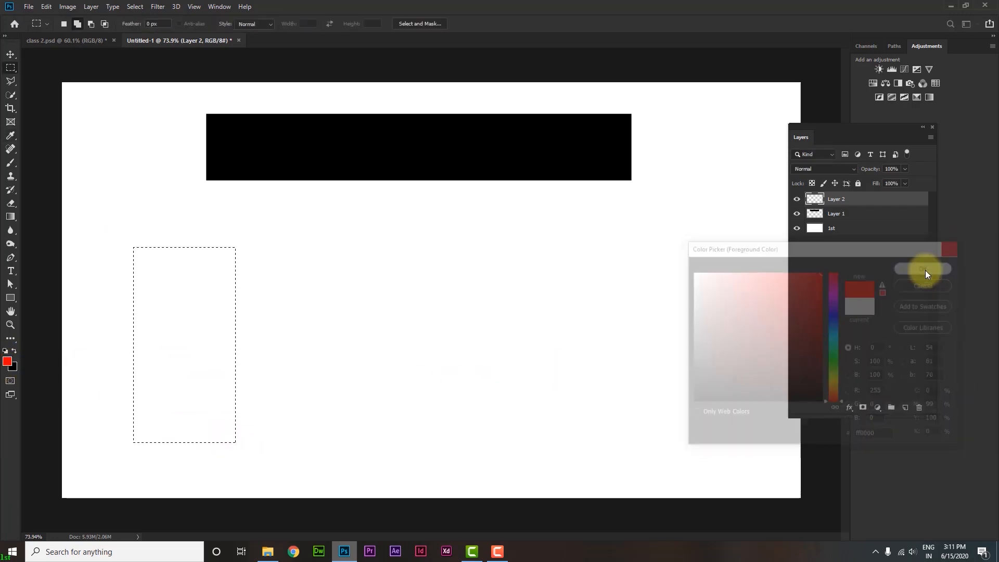
key("alt+BackSpace")
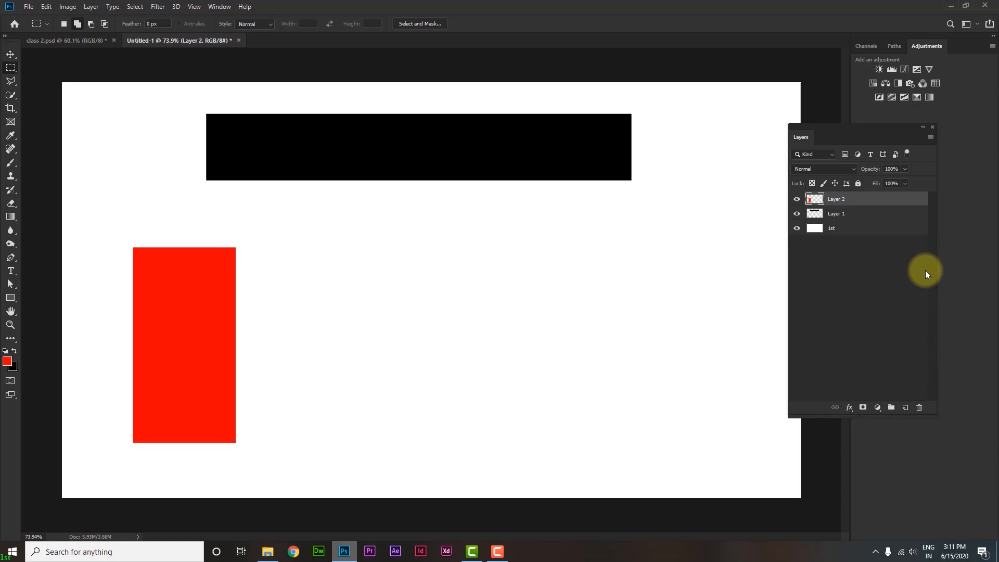
Add a third new layer and fill a roughly square selection at the canvas's lower right with green #00ff66, then deselect
left_click(905, 408)
left_click_drag(529, 237, 713, 423)
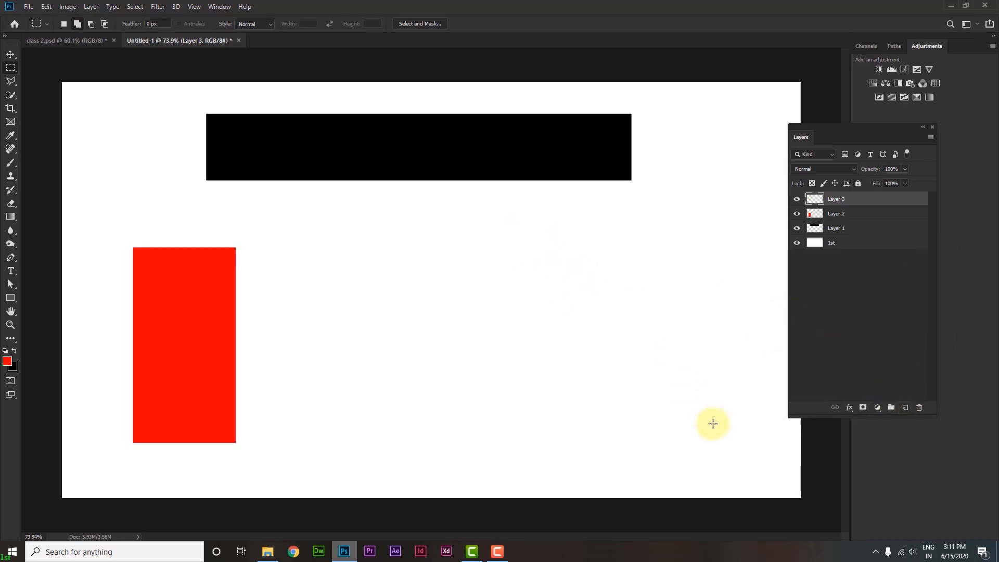
left_click(6, 360)
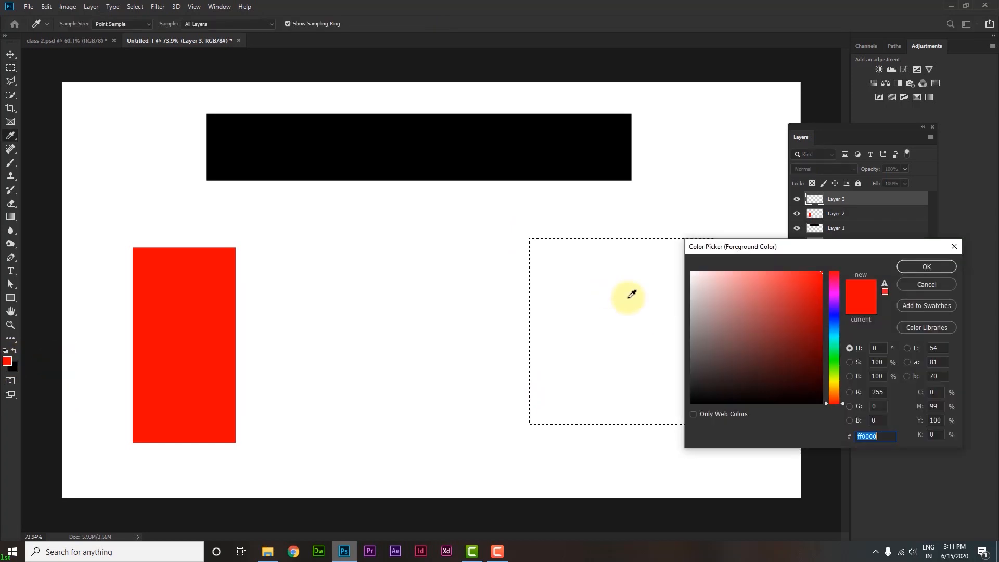
left_click(833, 350)
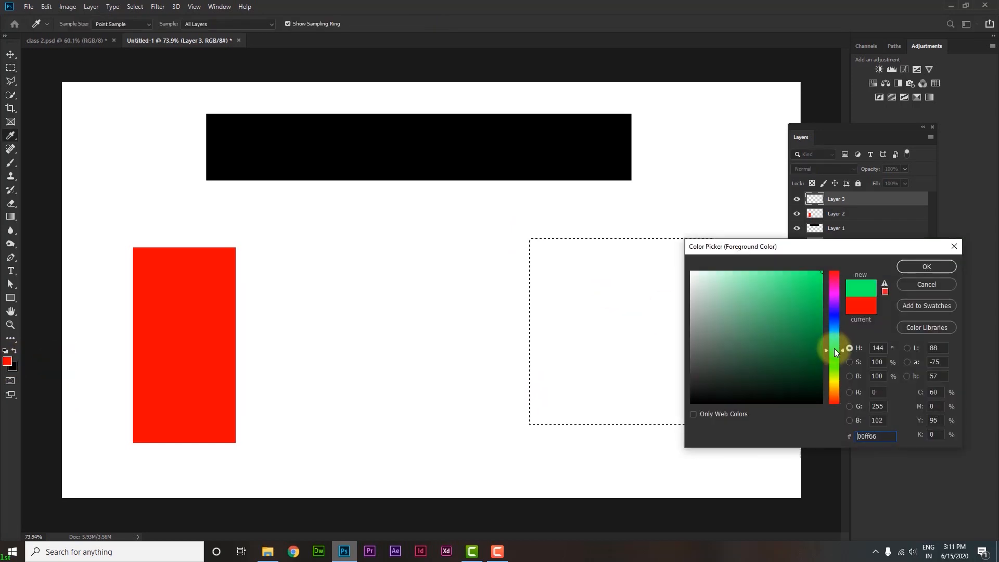
left_click(926, 269)
key("alt+BackSpace")
key("ctrl+d")
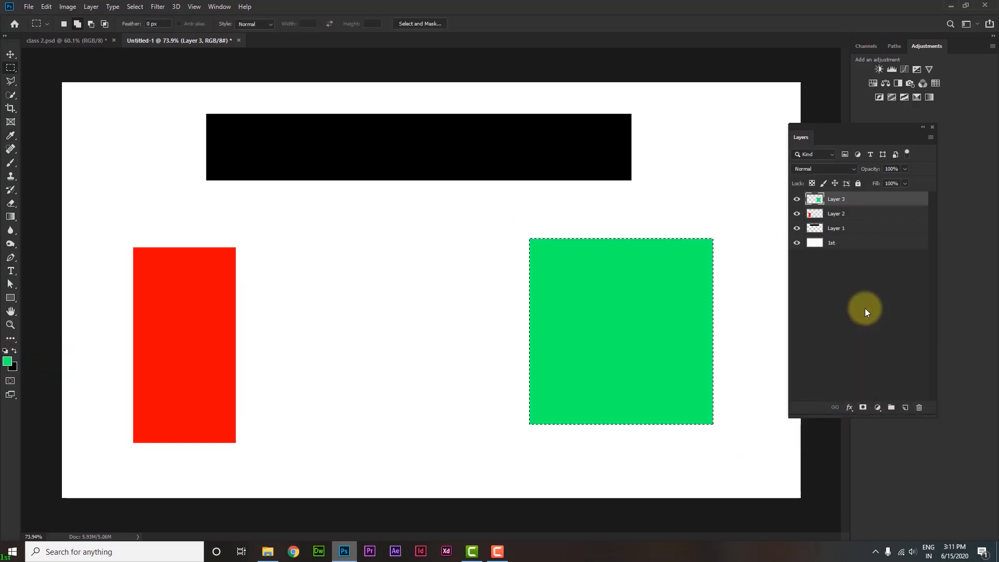
Move the red rectangle up and to the right, and the black bar slightly up and to the right
left_click(5, 55)
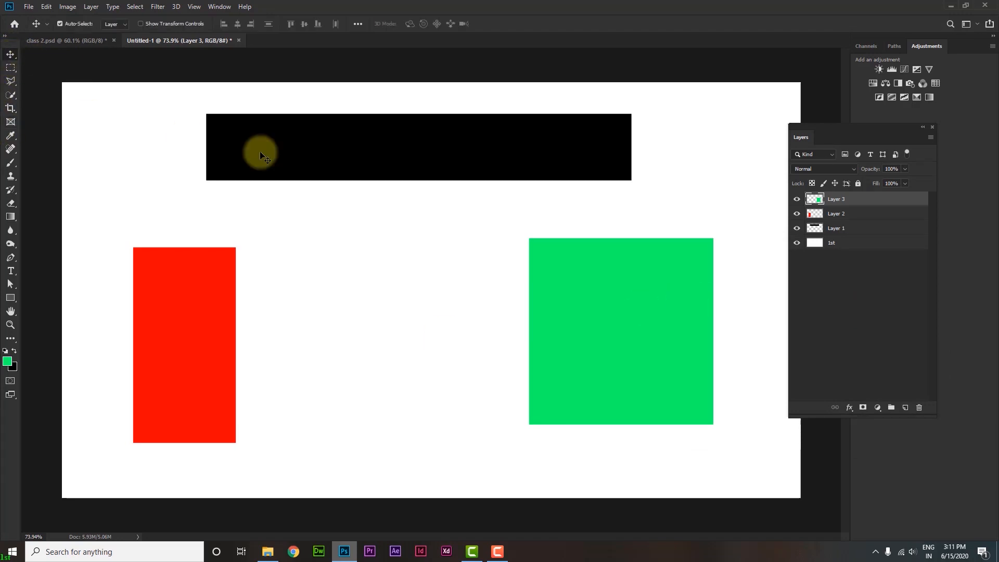
left_click_drag(231, 296, 241, 279)
left_click_drag(348, 163, 392, 153)
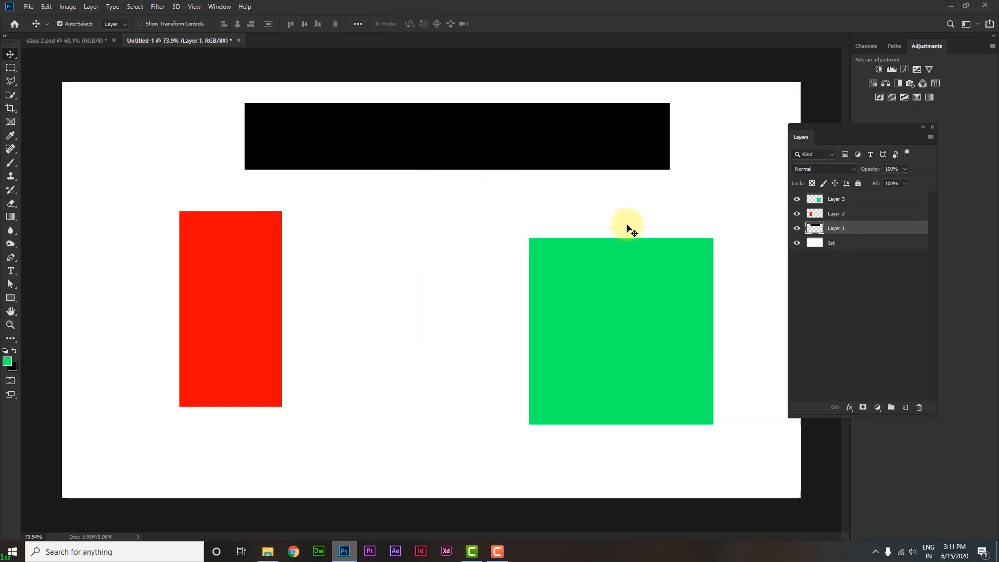
Shift the black bar slightly left and down toward the red rectangle, and nudge the red rectangle slightly right
left_click(853, 199)
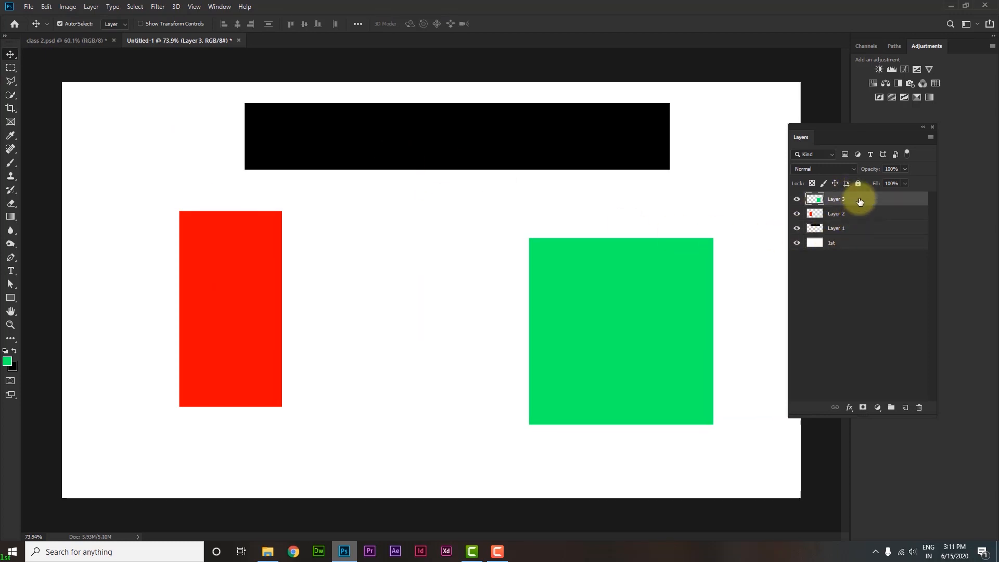
left_click(827, 242)
scroll(640, 255, "down", 1)
scroll(581, 278, "up", 1)
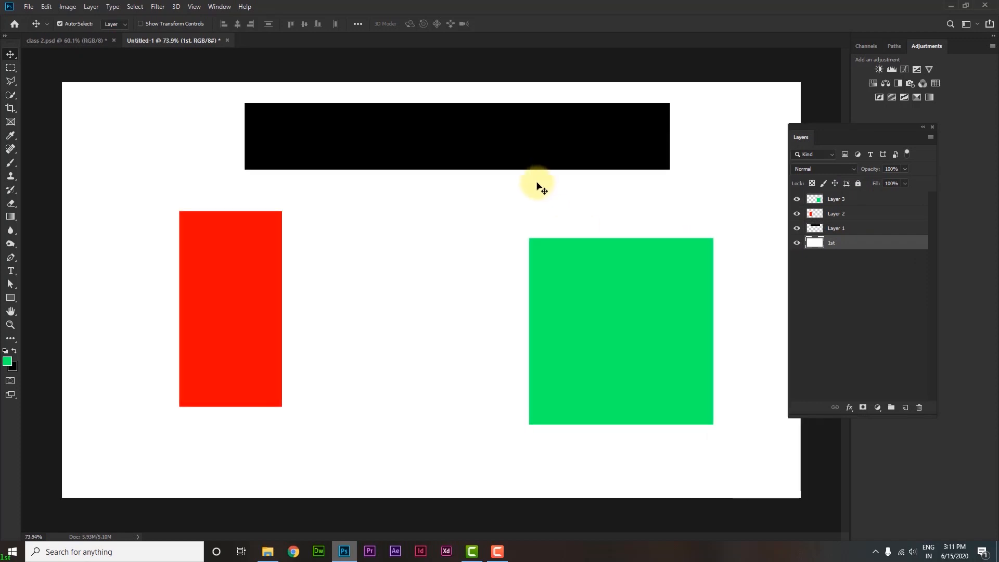
left_click_drag(413, 136, 385, 138)
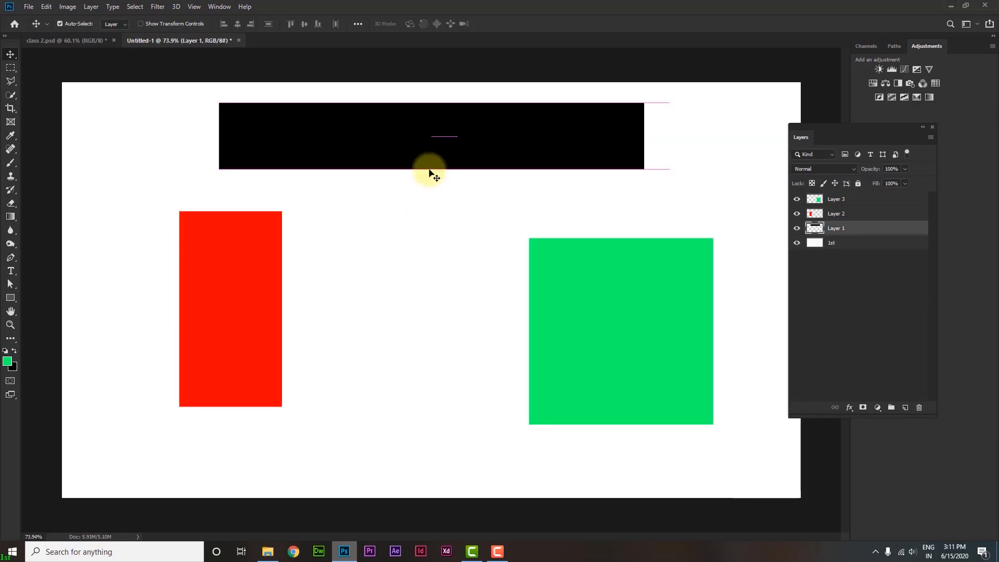
scroll(718, 222, "down", 1)
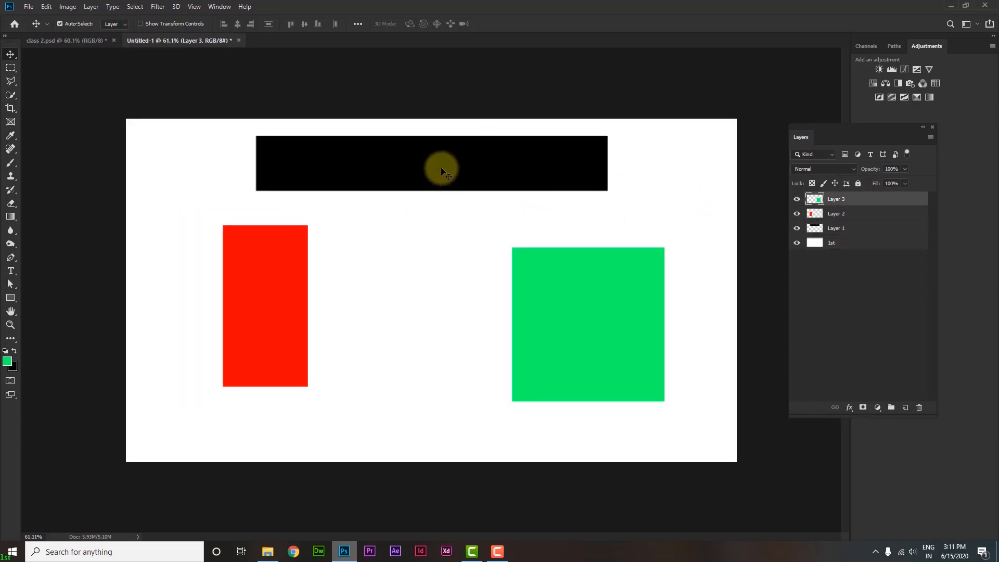
left_click_drag(441, 167, 393, 202)
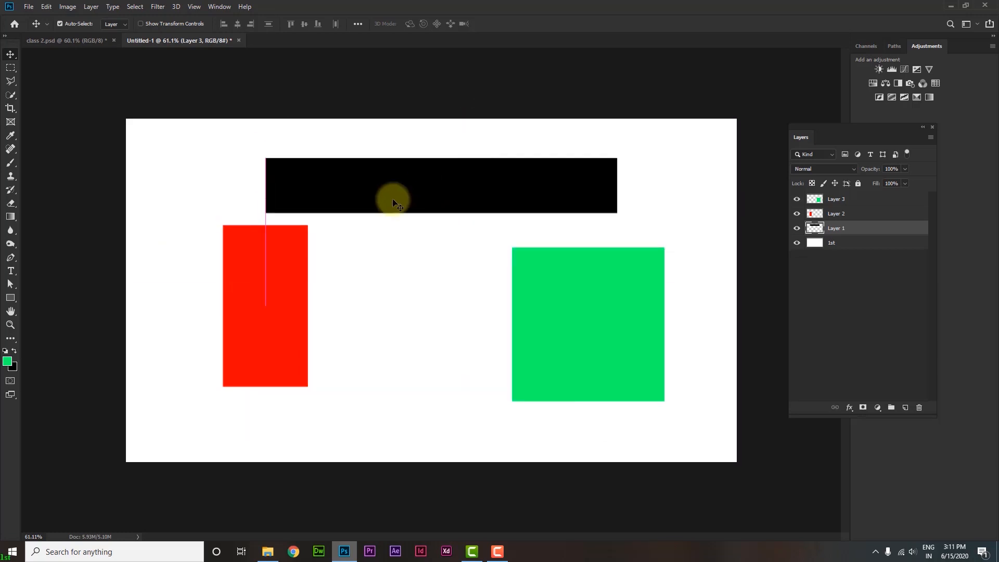
mouse_move(257, 272)
left_mouse_down()
mouse_move(352, 272)
mouse_move(368, 185)
mouse_move(594, 264)
mouse_move(573, 316)
mouse_move(466, 333)
mouse_move(549, 311)
mouse_move(469, 296)
mouse_move(235, 292)
mouse_move(262, 275)
left_mouse_up()
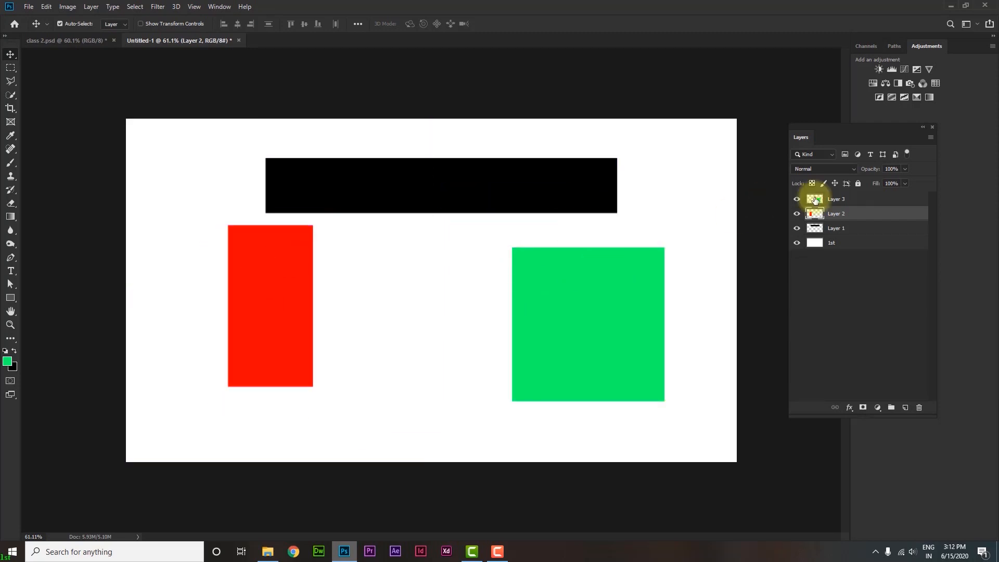
Reorder the layers so Layer 1 sits directly above Layer 2, and move the black bar slightly up
left_click(847, 235)
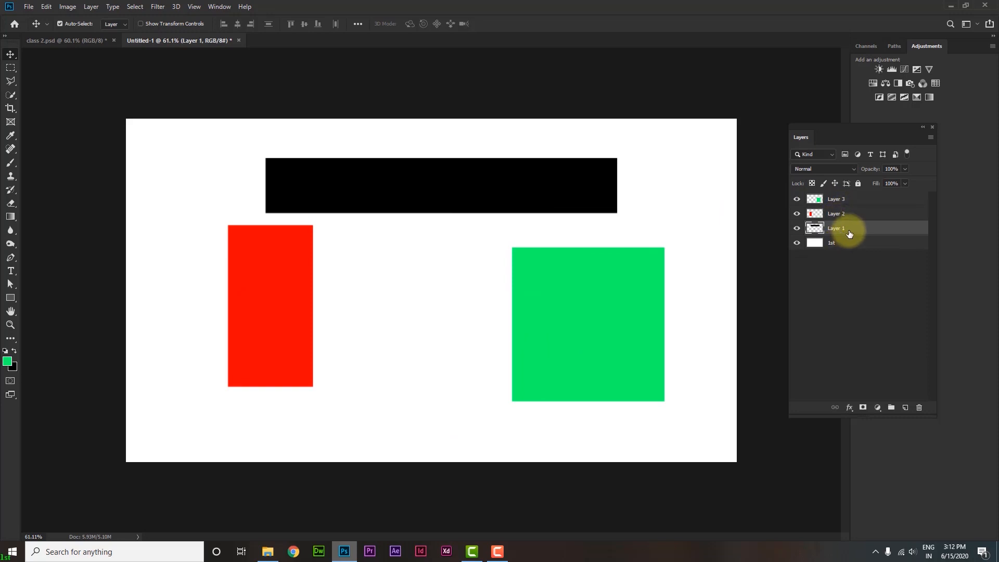
left_click(850, 246)
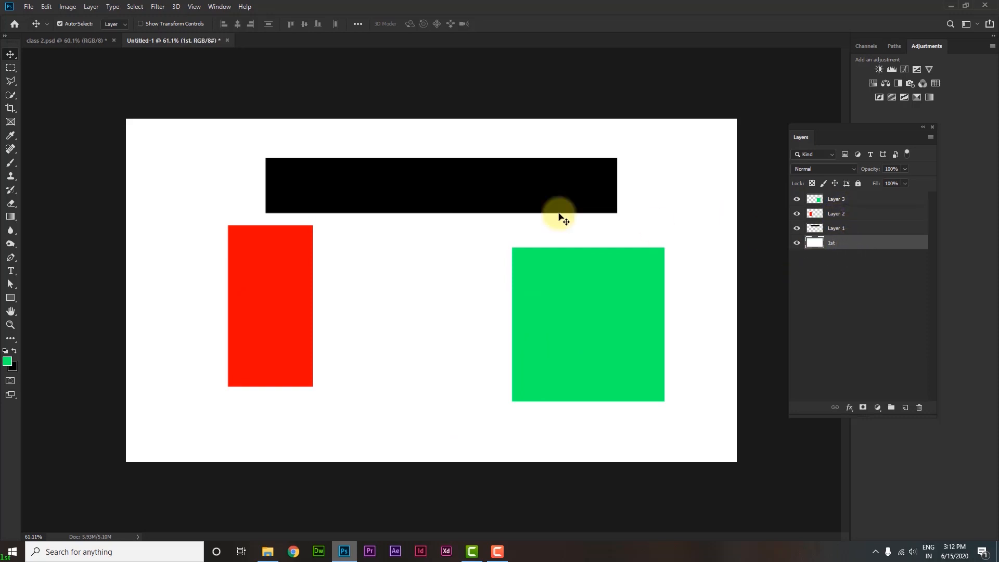
left_click(490, 192)
mouse_move(857, 230)
left_mouse_down()
mouse_move(854, 263)
mouse_move(852, 224)
left_mouse_up()
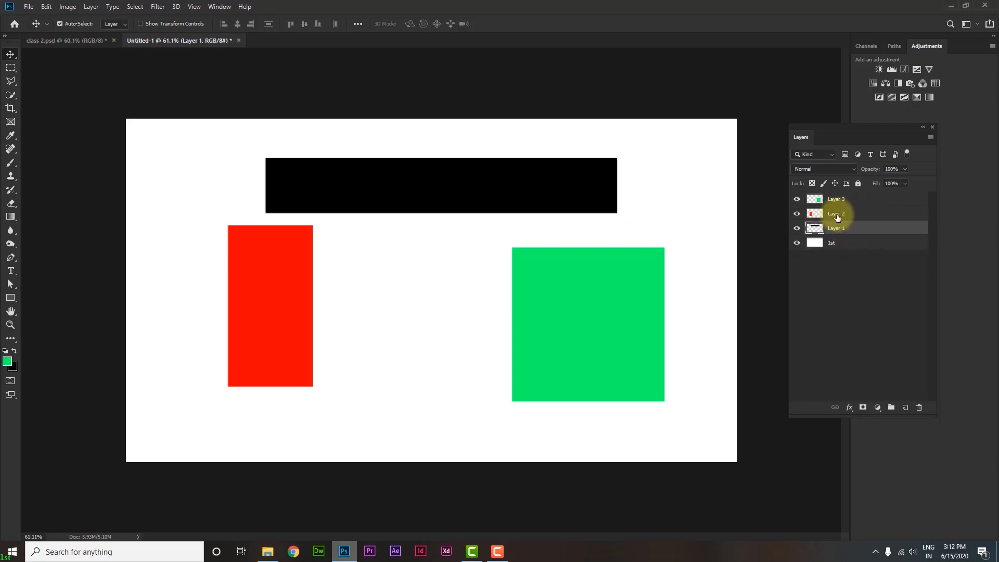
left_click_drag(850, 231, 854, 208)
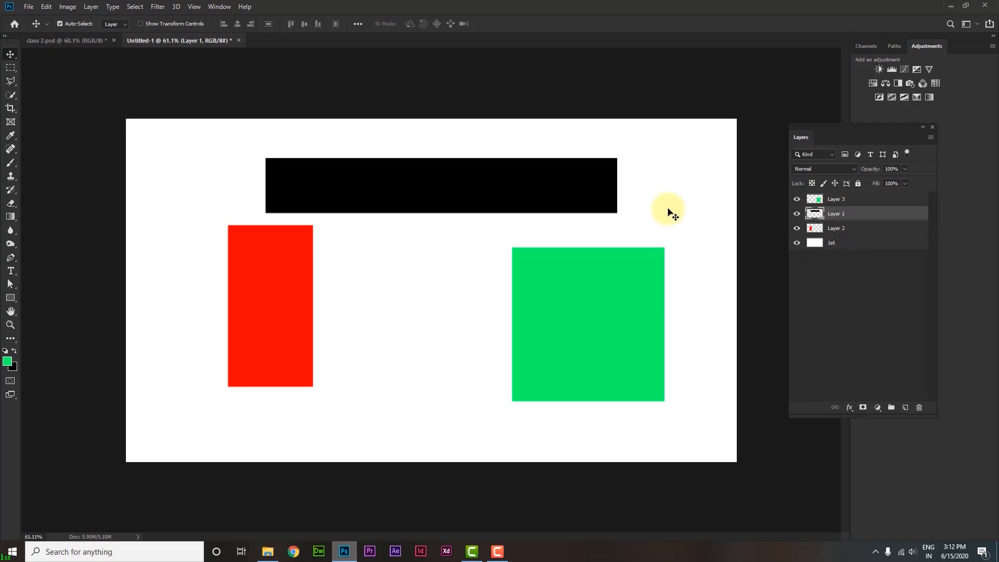
mouse_move(430, 200)
left_mouse_down()
mouse_move(410, 287)
mouse_move(301, 307)
mouse_move(320, 313)
mouse_move(301, 316)
mouse_move(587, 351)
mouse_move(525, 242)
mouse_move(435, 182)
mouse_move(429, 196)
left_mouse_up()
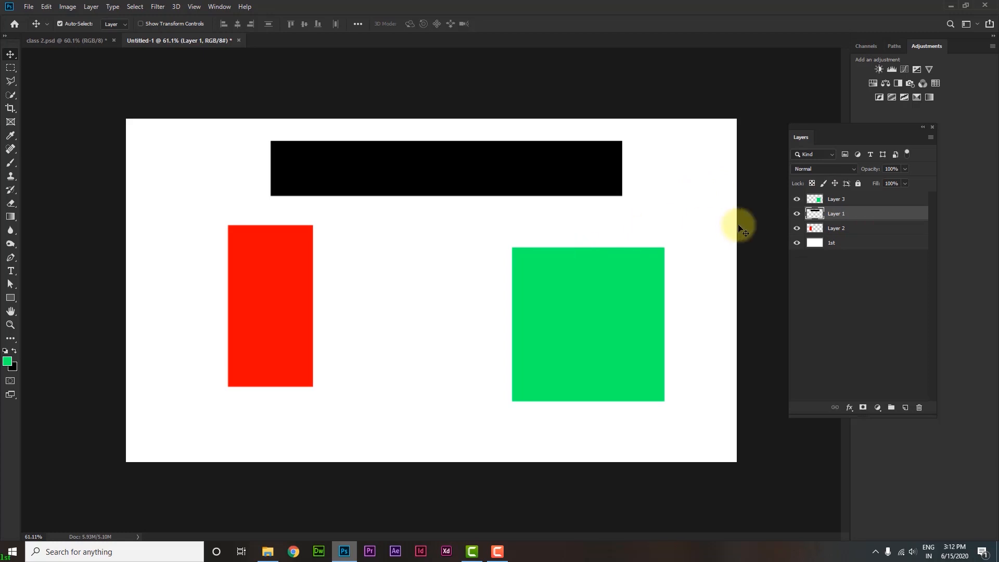
Try moving the black bar down to the middle of the canvas between the red and green rectangles, and undo it
left_click(848, 201)
left_click(838, 242)
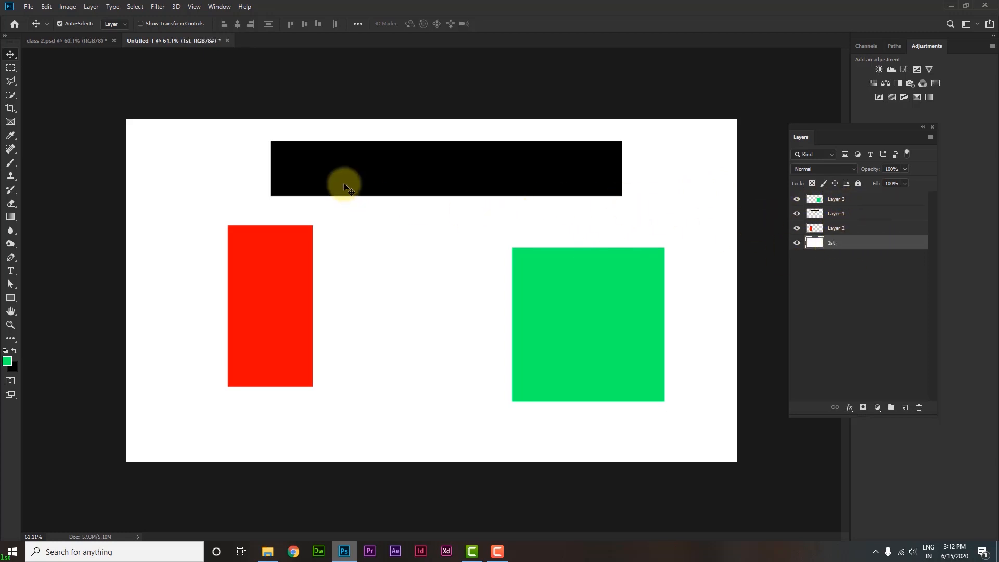
scroll(434, 250, "up", 3)
left_click_drag(435, 154, 432, 313)
key("ctrl+z")
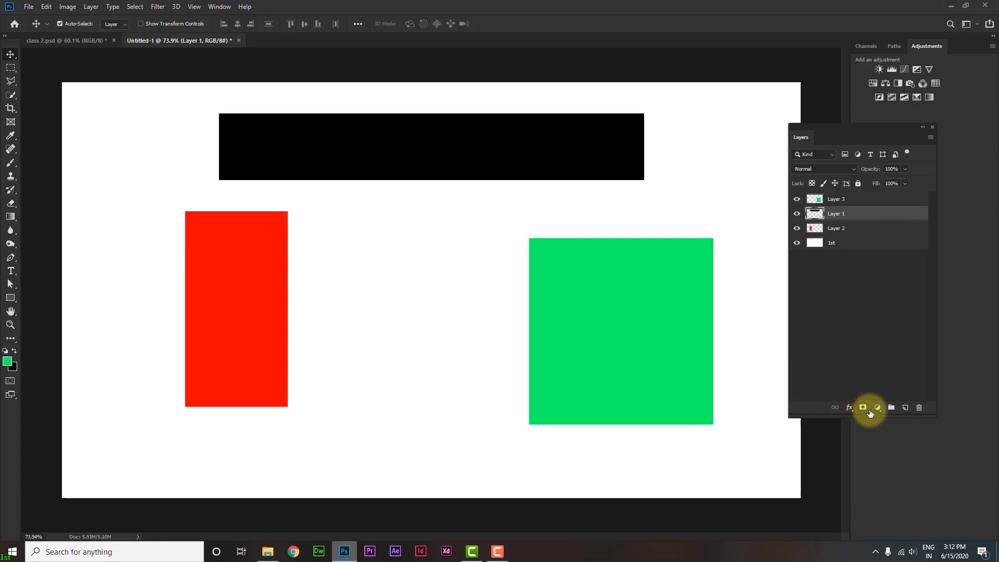
Try lowering the opacity of Layer 3 and return it to 100%
left_click(845, 199)
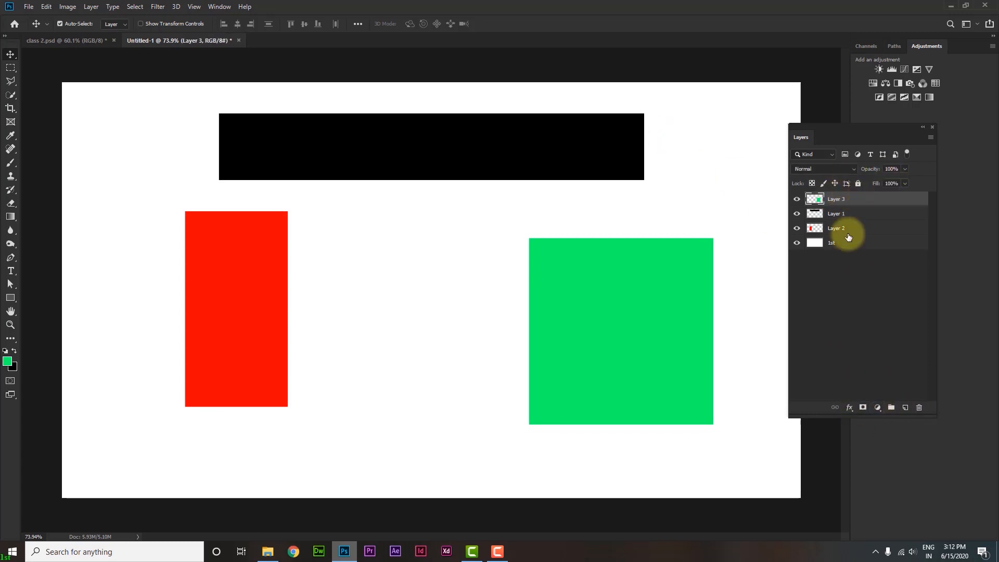
left_click(905, 171)
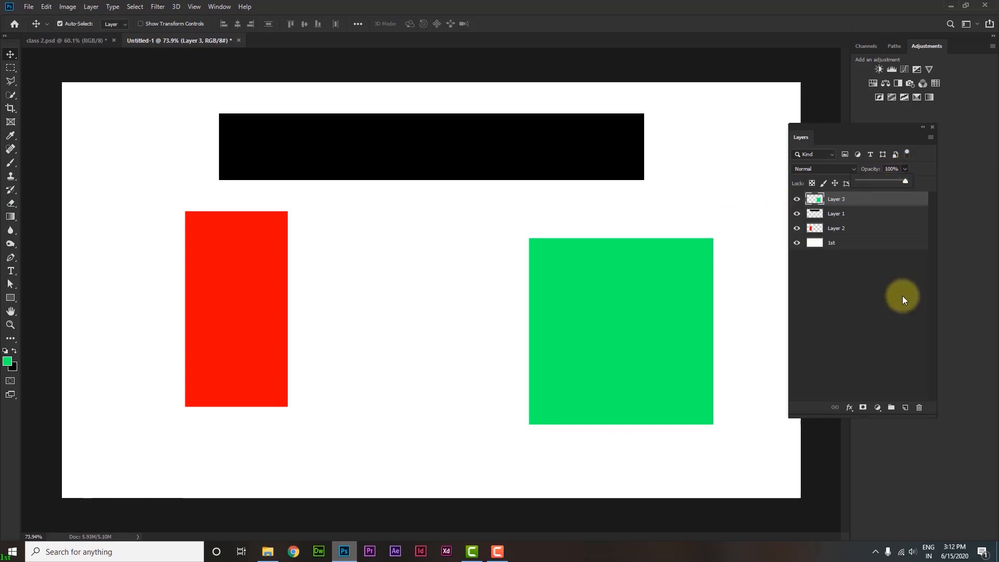
double_click(860, 202)
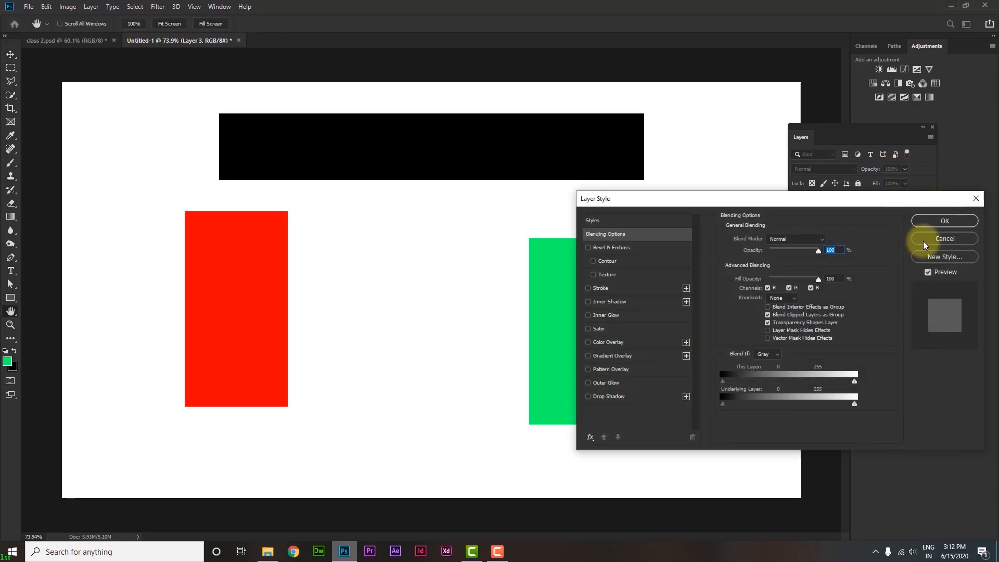
left_click(924, 241)
left_click(905, 168)
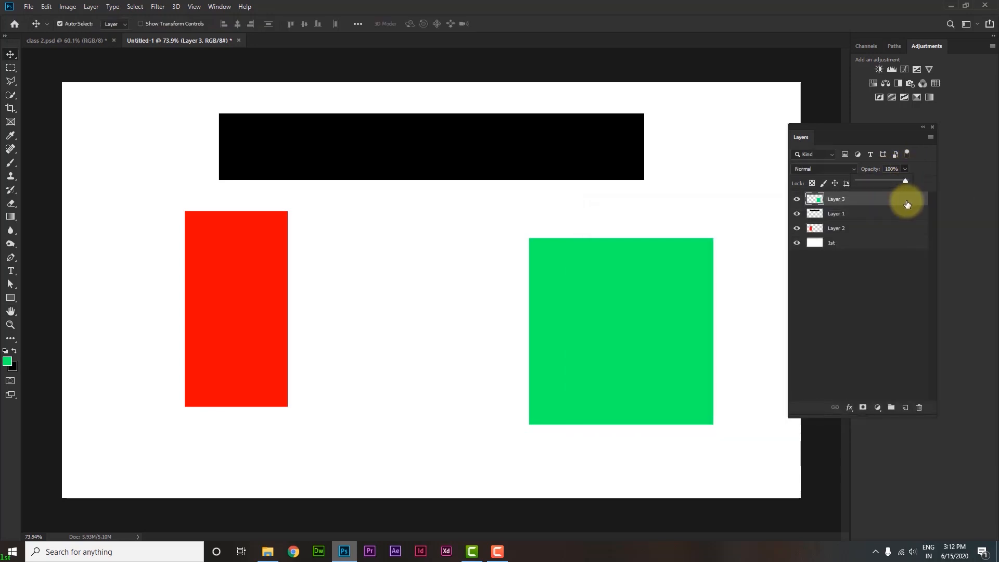
mouse_move(900, 181)
left_mouse_down()
mouse_move(862, 187)
mouse_move(915, 184)
left_mouse_up()
left_click_drag(903, 180, 944, 197)
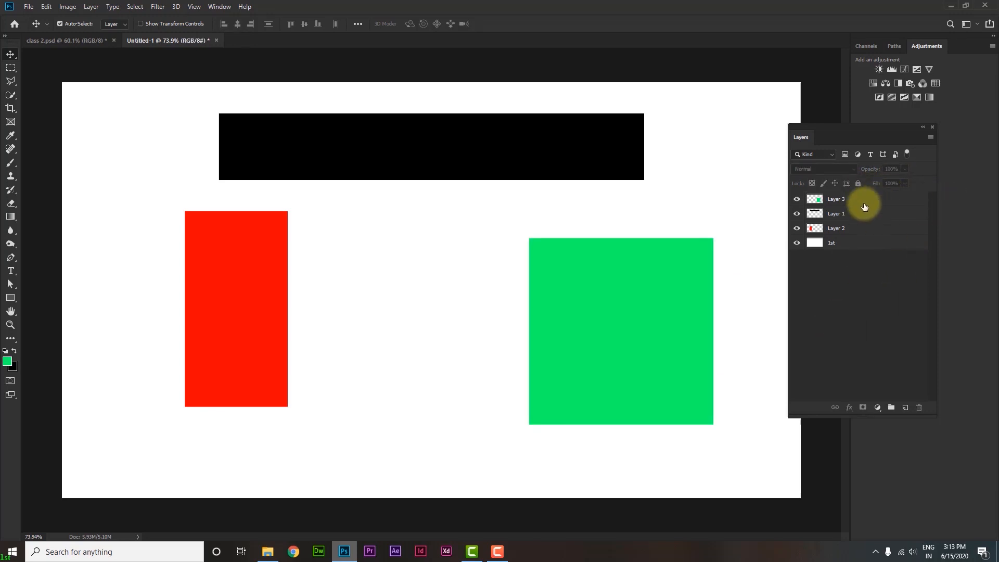
Try lowering the fill of Layer 1, return it to 100%, and deselect all layers
left_click(874, 215)
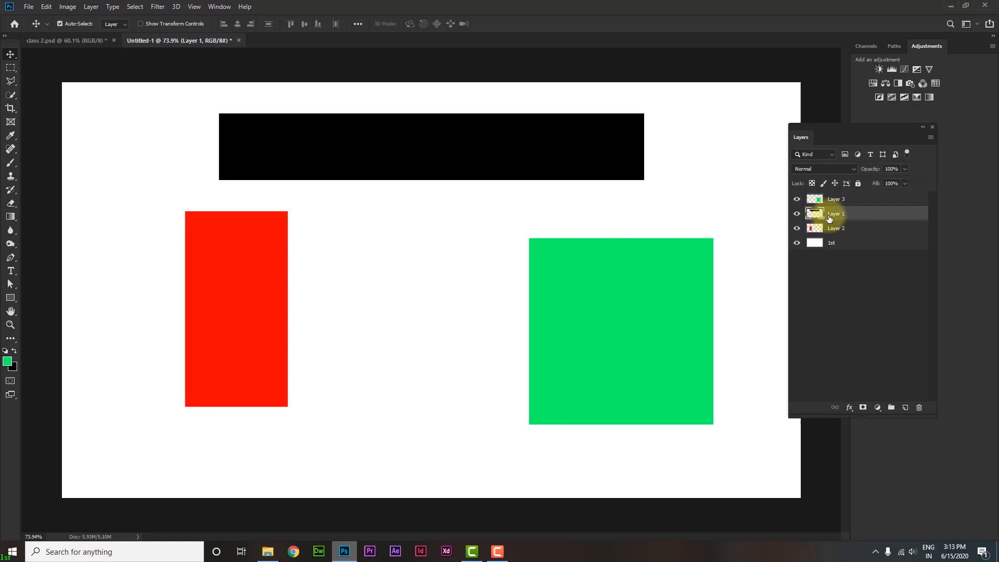
left_click(905, 184)
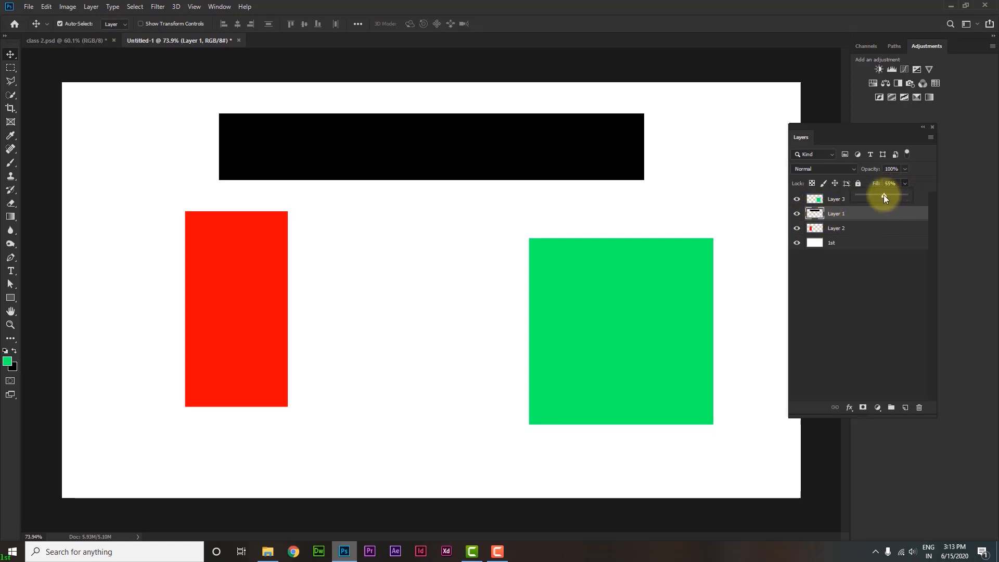
left_click_drag(866, 194, 914, 203)
left_click(838, 263)
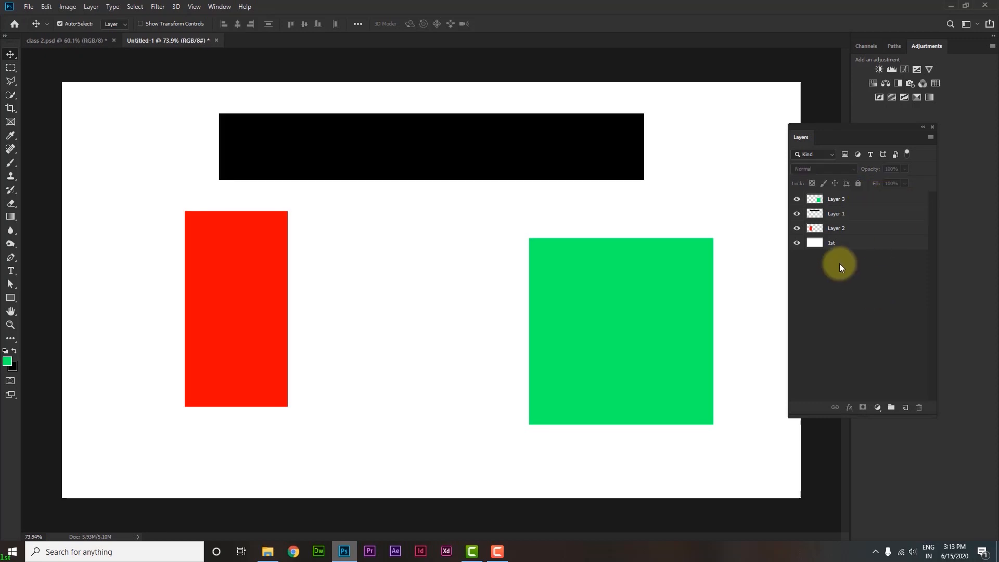
Select the green, black, red and white layers in turn using Auto-Select, and turn Auto-Select off
left_click(842, 203)
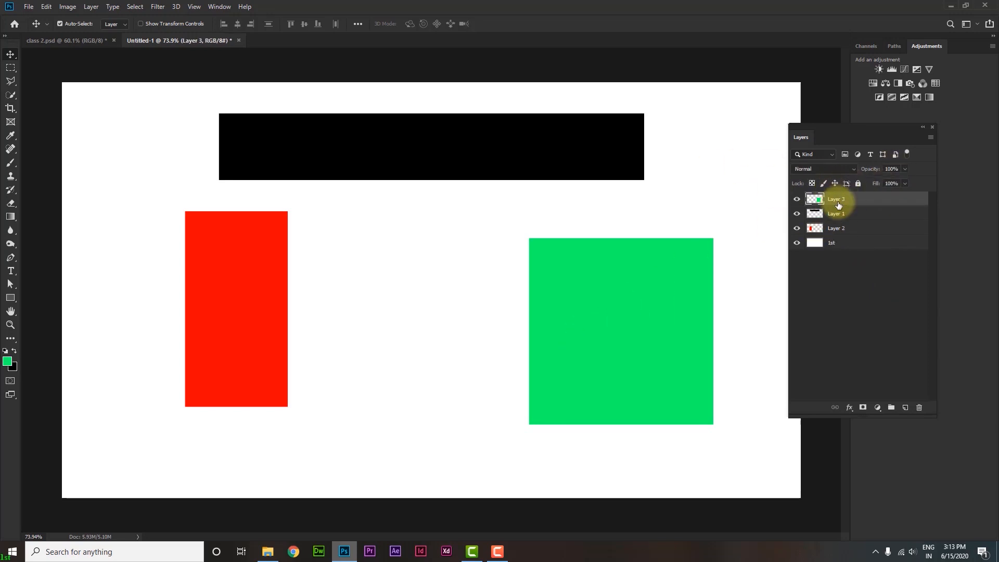
left_click(532, 141)
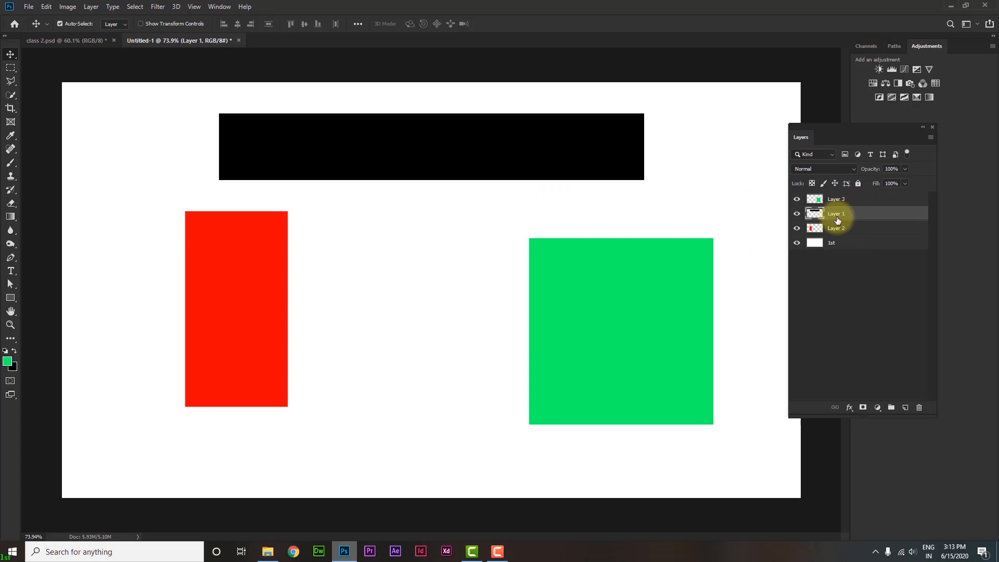
left_click(205, 323)
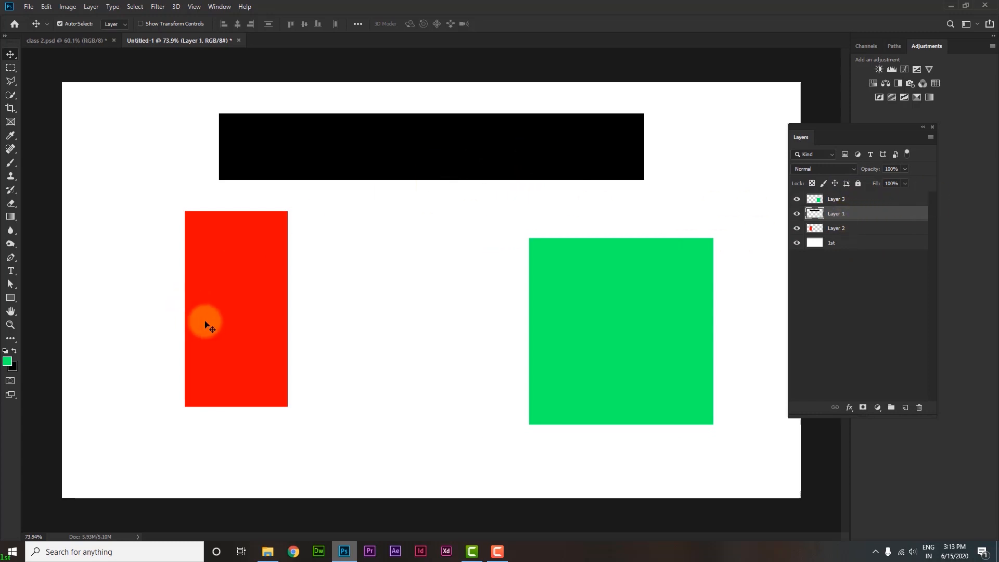
left_click(367, 268)
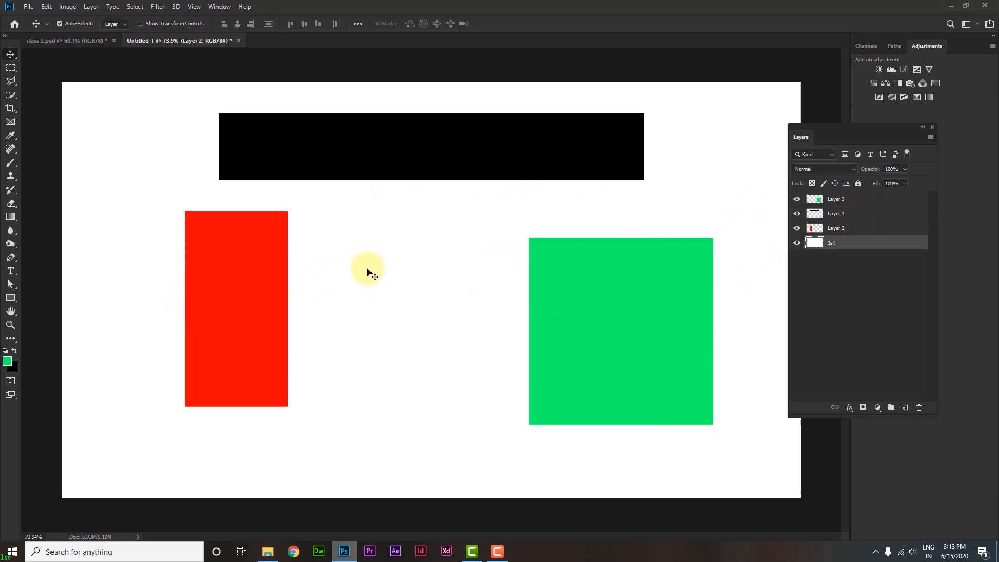
left_click(60, 24)
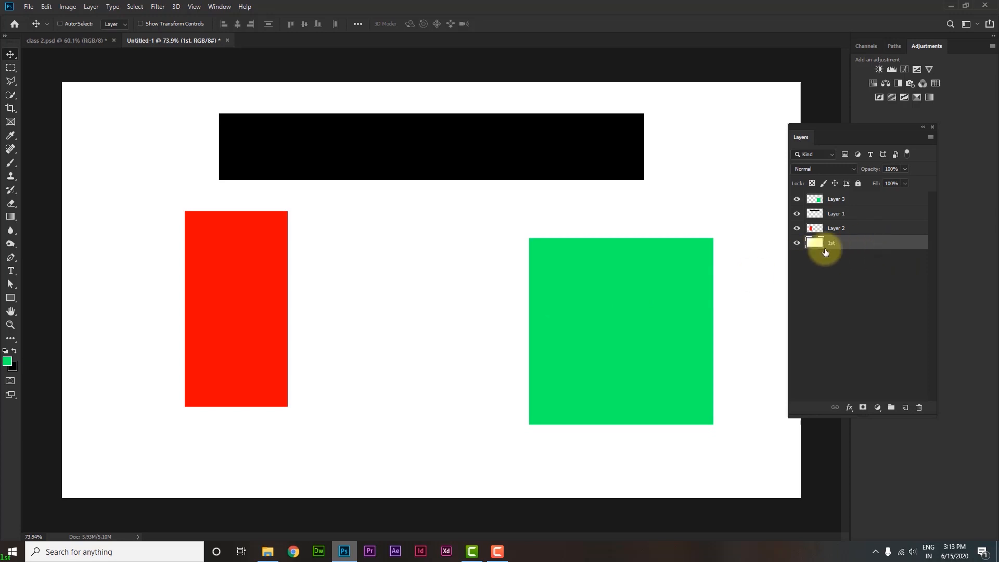
left_click(60, 24)
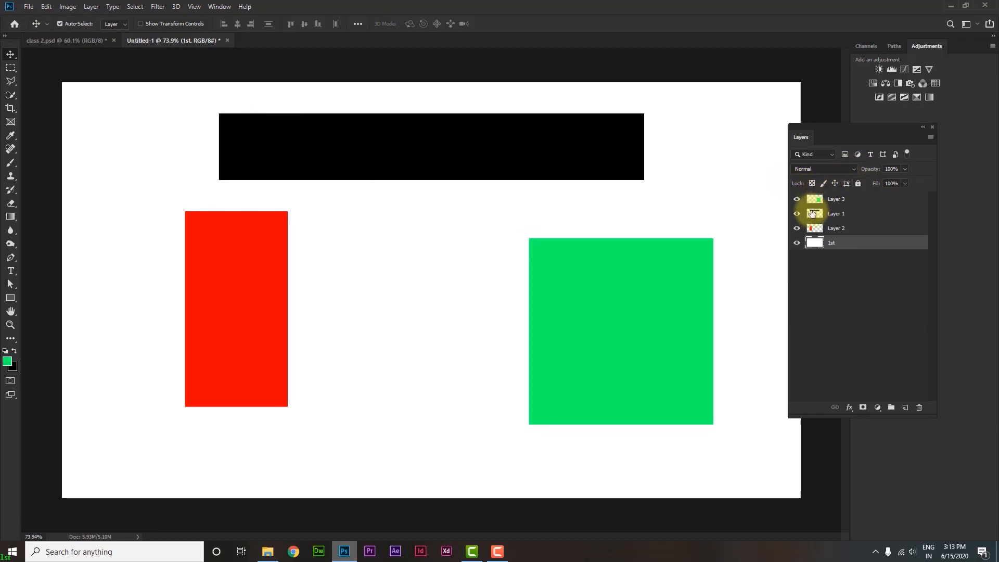
Hide every layer except Layer 3, and move the green square up and to the left
left_click(796, 243)
left_click_drag(620, 312, 417, 225)
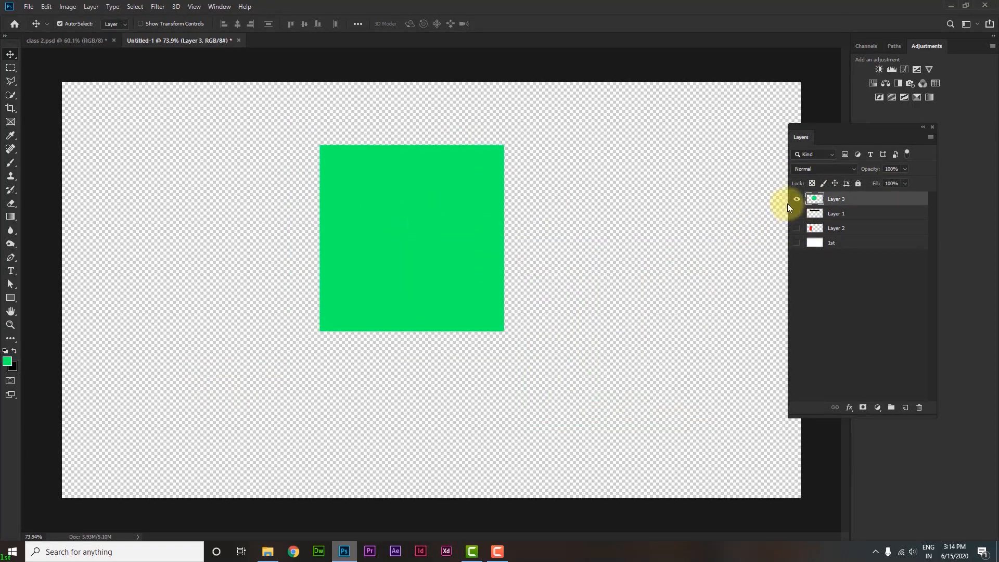
Lock the transparent pixels of Layer 3, and move the green square slightly down
left_click(813, 184)
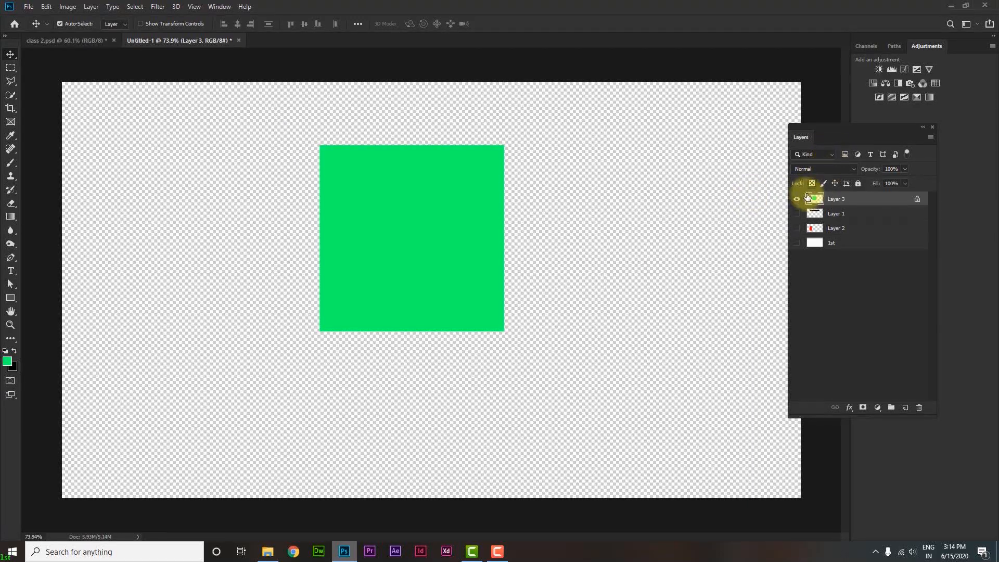
left_click(813, 184)
left_click(812, 184)
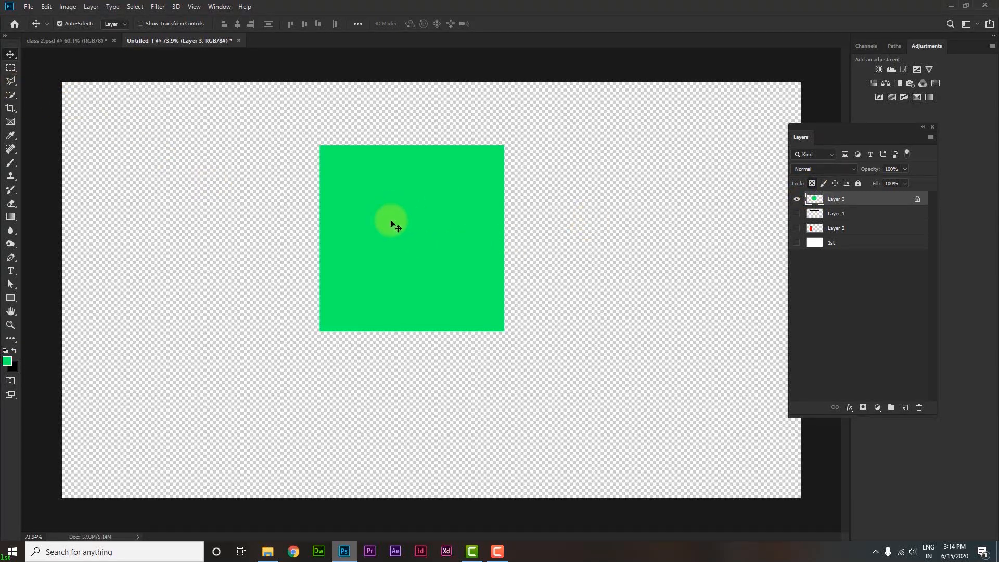
left_click_drag(393, 223, 391, 257)
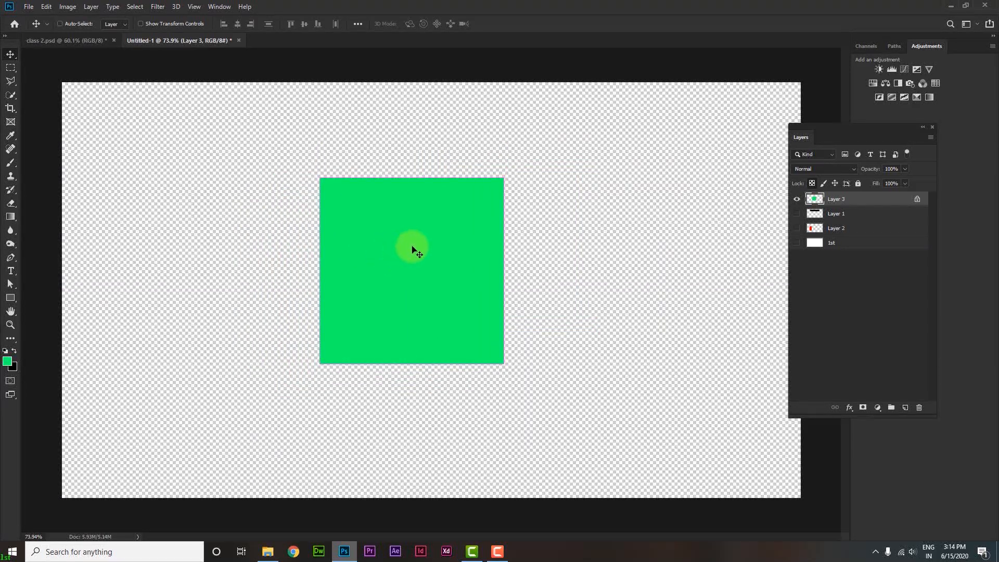
Scale the green square up proportionally to about 143%, and shift it slightly down and to the right
key("ctrl+t")
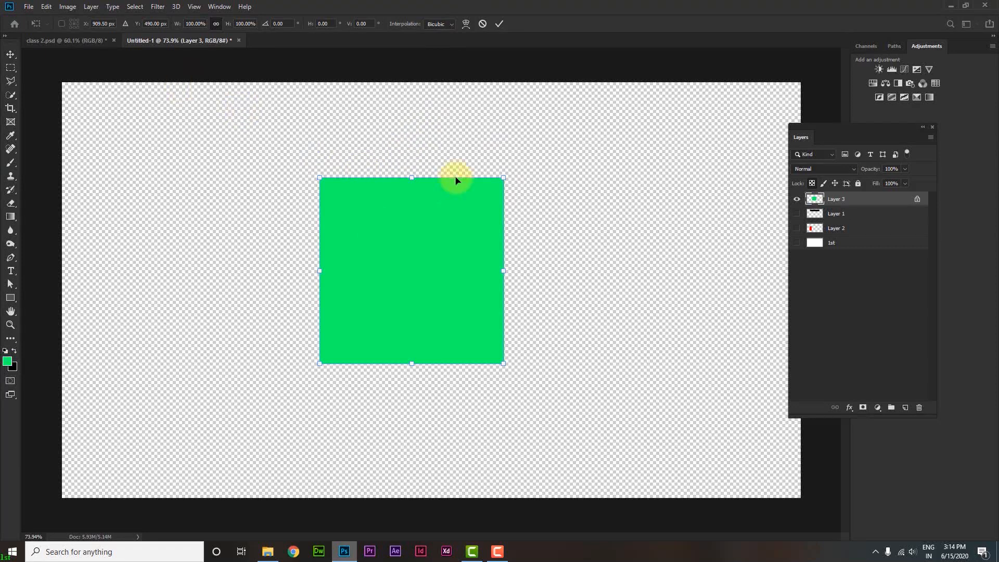
left_click_drag(504, 177, 578, 136)
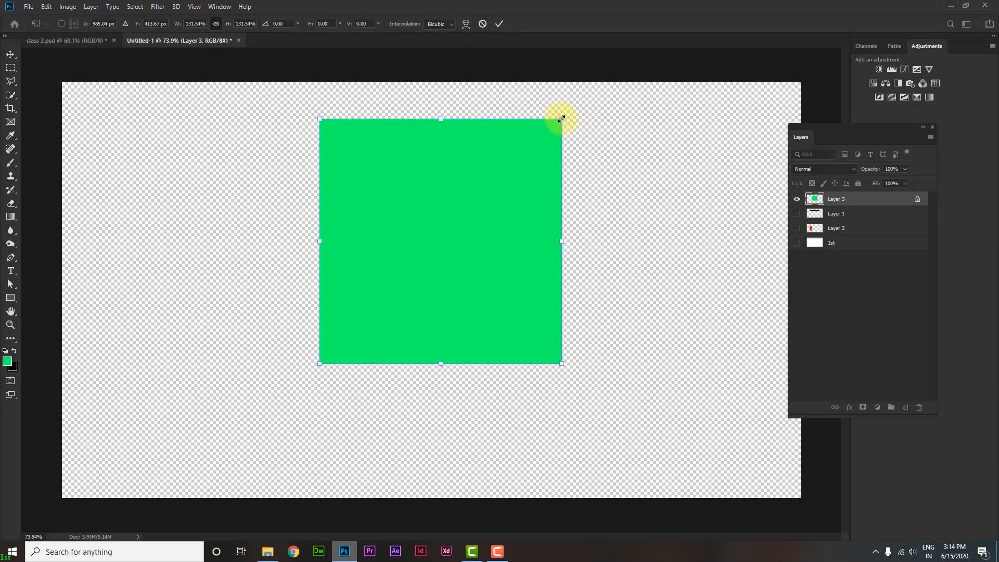
left_click_drag(561, 118, 623, 138)
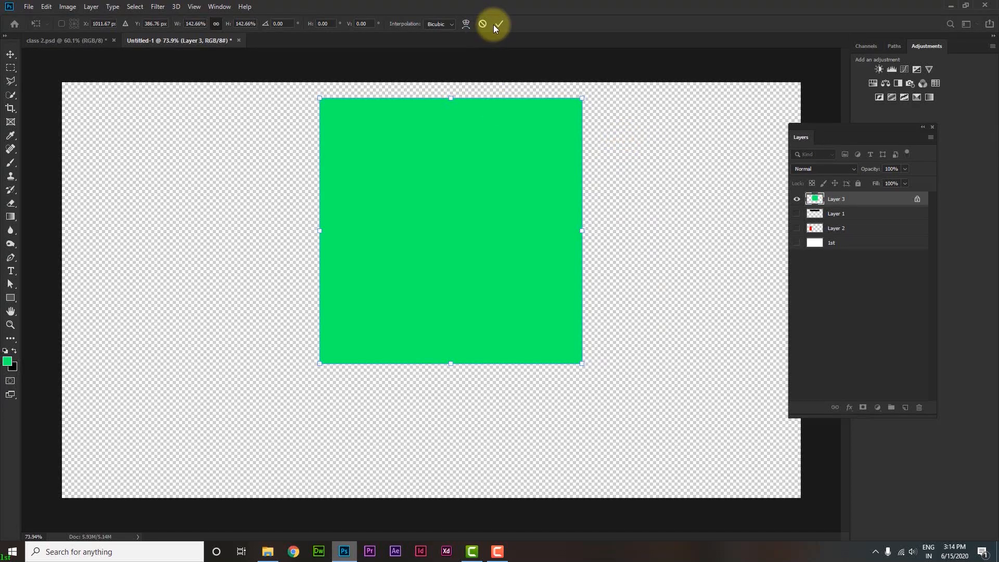
left_click(497, 24)
left_click_drag(407, 162, 423, 180)
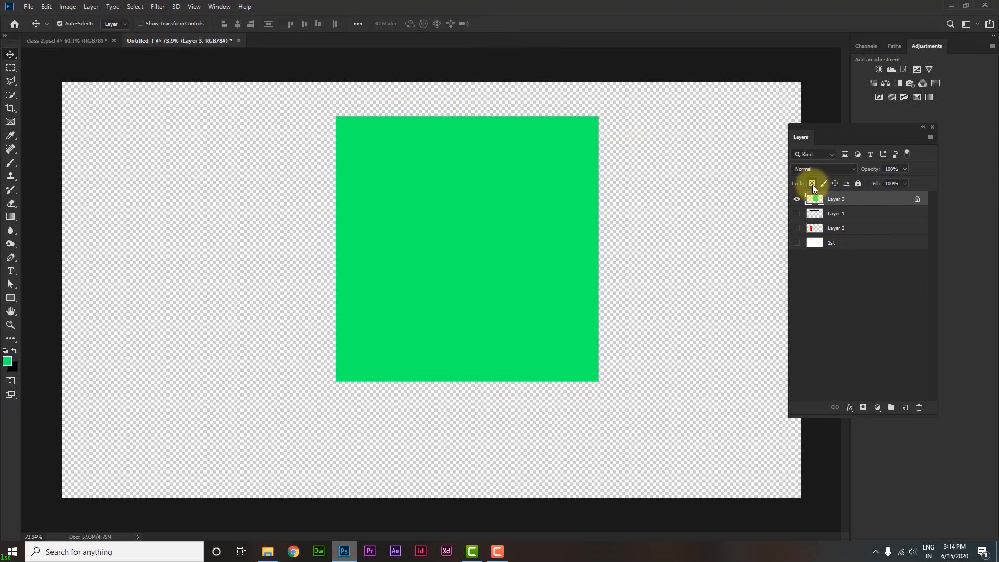
Paint black Brush strokes across the lower part of the green square and beyond its edges
left_click(9, 163)
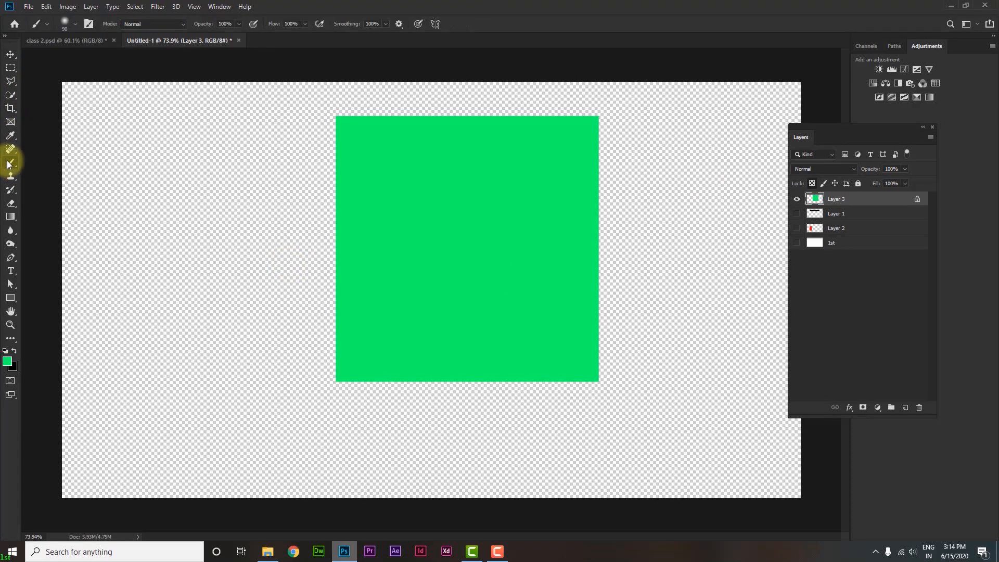
left_click(13, 351)
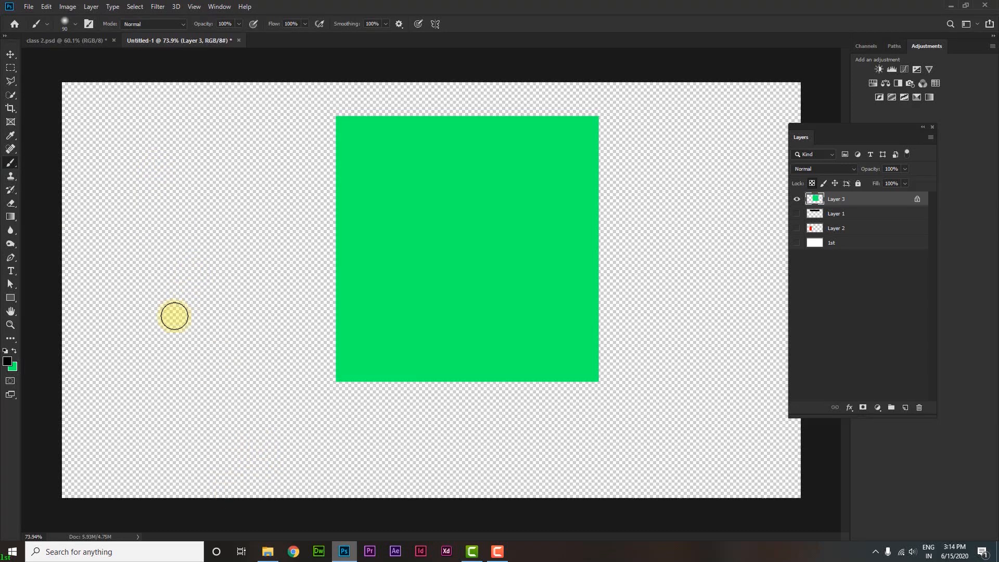
mouse_move(310, 292)
left_mouse_down()
mouse_move(401, 369)
mouse_move(488, 412)
mouse_move(540, 425)
mouse_move(625, 415)
mouse_move(213, 444)
mouse_move(185, 396)
mouse_move(597, 377)
mouse_move(255, 402)
mouse_move(458, 387)
mouse_move(93, 431)
mouse_move(530, 381)
left_mouse_up()
scroll(577, 386, "down", 2)
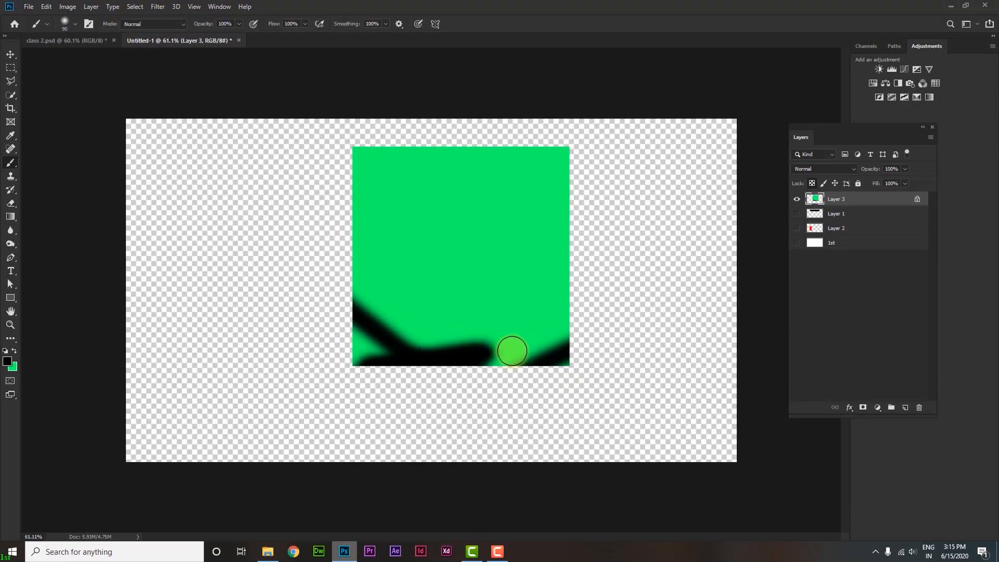
scroll(511, 351, "up", 3)
scroll(512, 352, "down", 3)
Remove the transparent pixels lock from Layer 3 and lock its image pixels instead
left_click(813, 182)
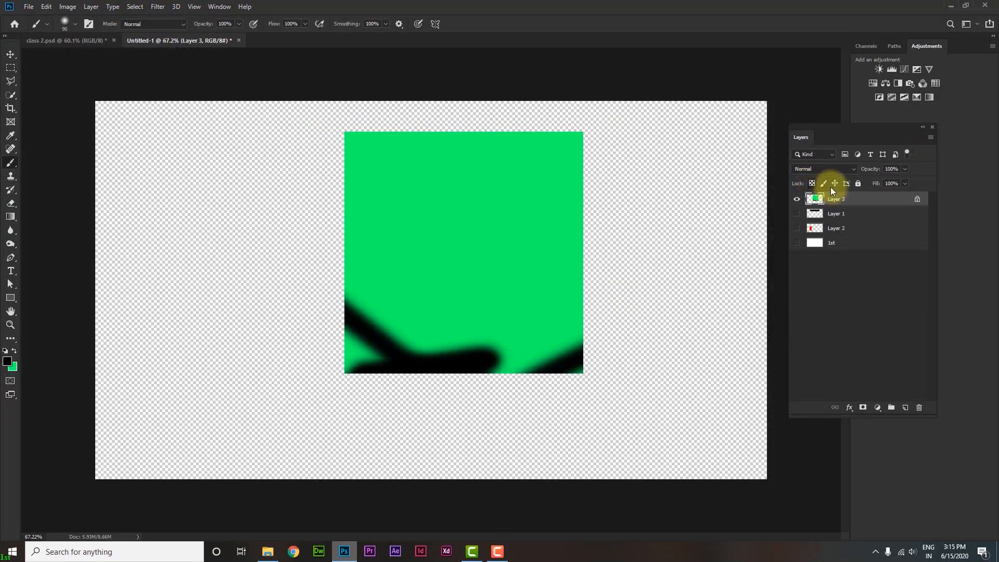
left_click(822, 183)
scroll(499, 250, "up", 2)
scroll(499, 251, "down", 2)
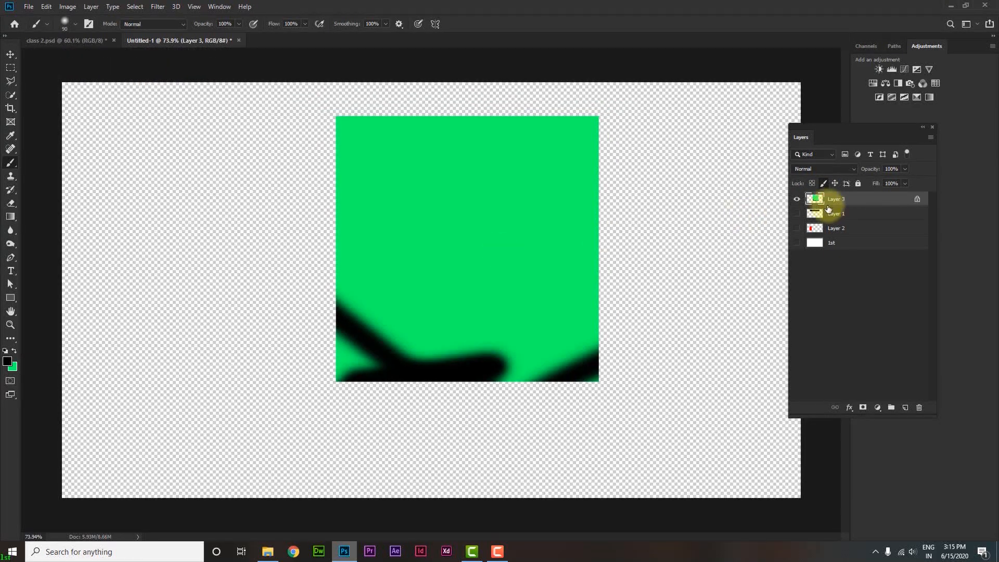
left_click(824, 183)
left_click(821, 184)
Try painting on the green square with the Brush tool while its image pixels are locked
scroll(338, 307, "up", 2)
scroll(386, 259, "down", 1)
left_click(408, 274)
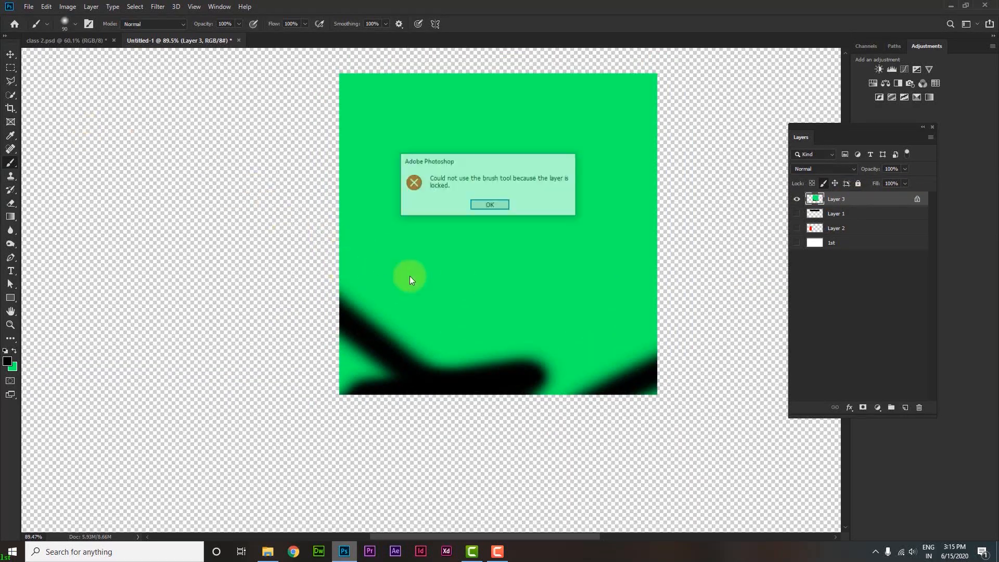
left_click(482, 207)
left_click(503, 286)
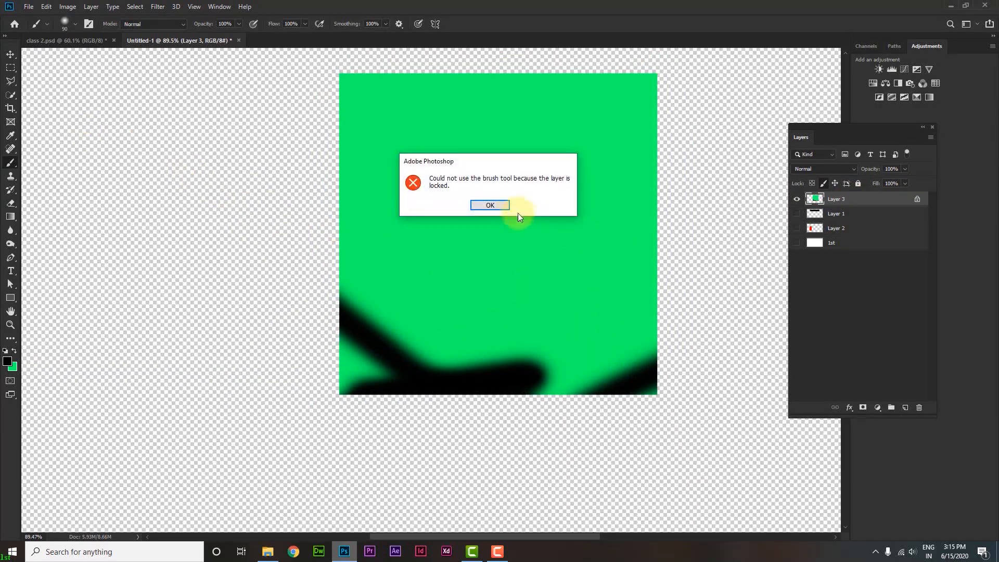
left_click(503, 208)
scroll(512, 218, "down", 1)
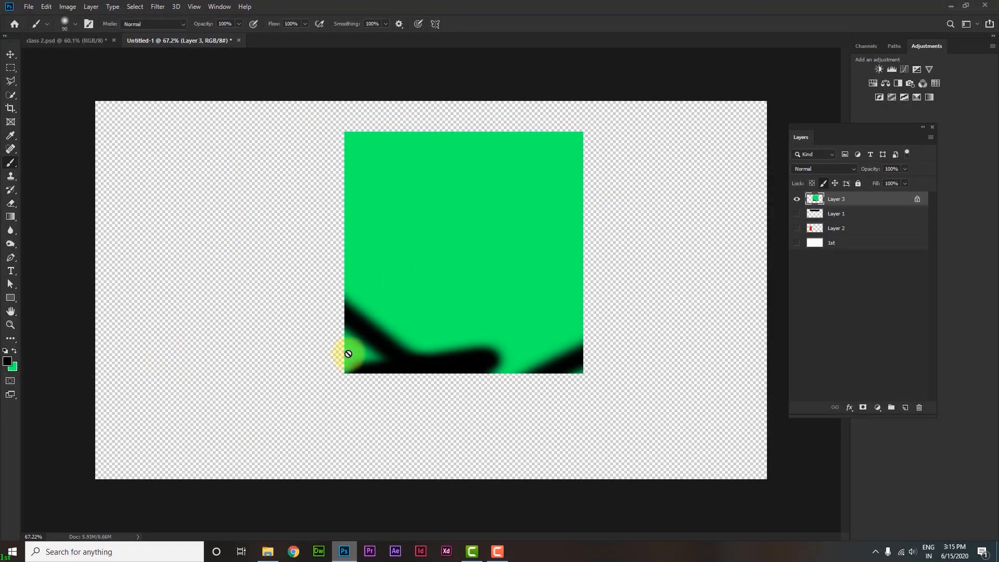
Move the green square down and slightly right, and scale it down slightly
left_click(11, 54)
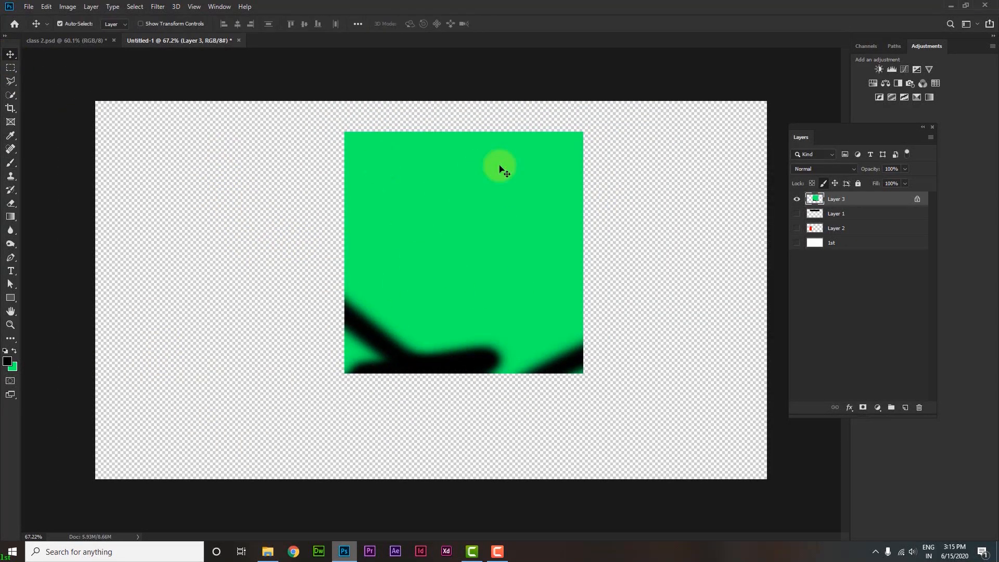
left_click_drag(501, 168, 506, 208)
key("ctrl+t")
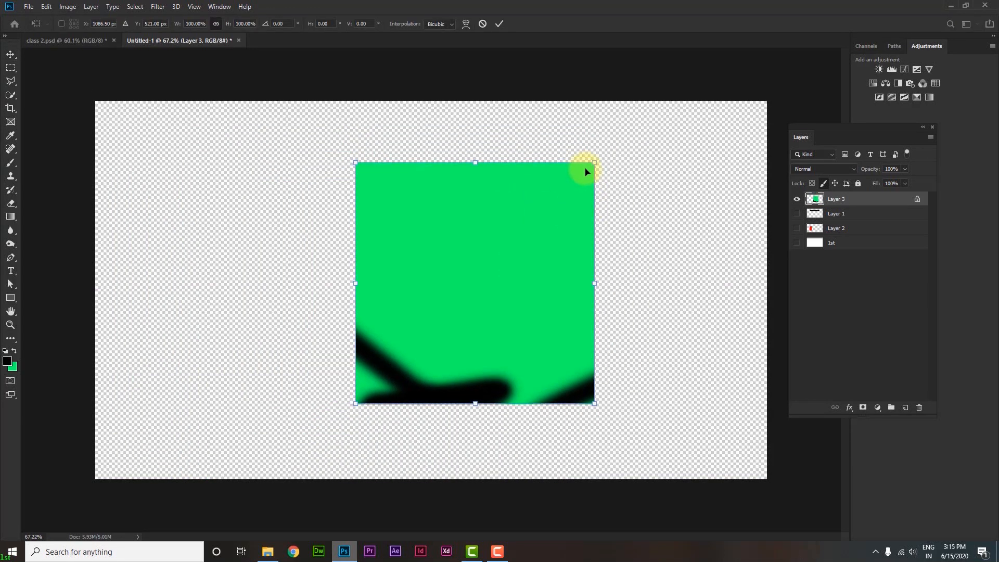
mouse_move(594, 163)
left_mouse_down()
mouse_move(466, 256)
mouse_move(568, 161)
mouse_move(579, 175)
left_mouse_up()
left_click(499, 24)
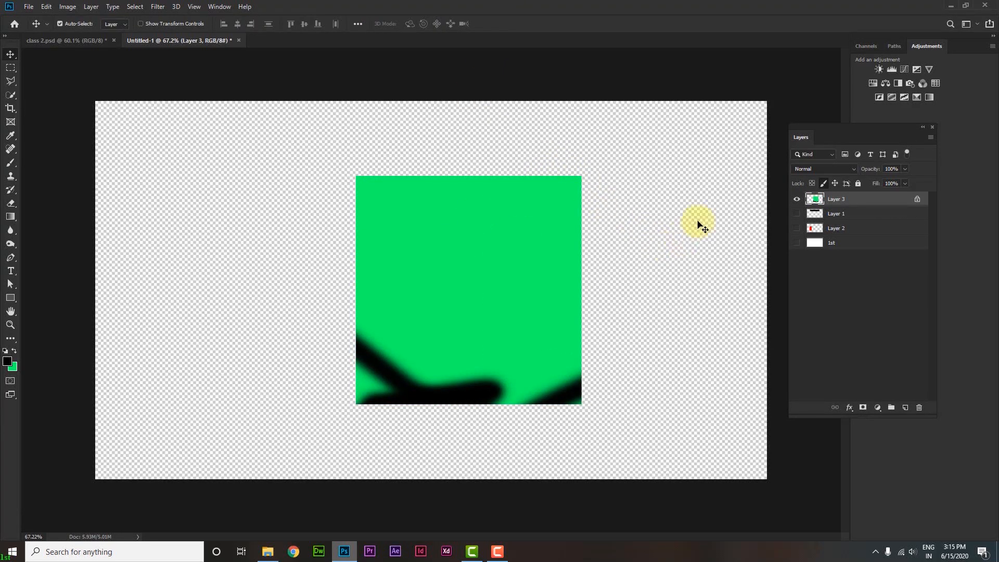
Replace the image pixels lock on Layer 3 with the position lock, and try moving the green square
left_click(824, 183)
left_click(835, 184)
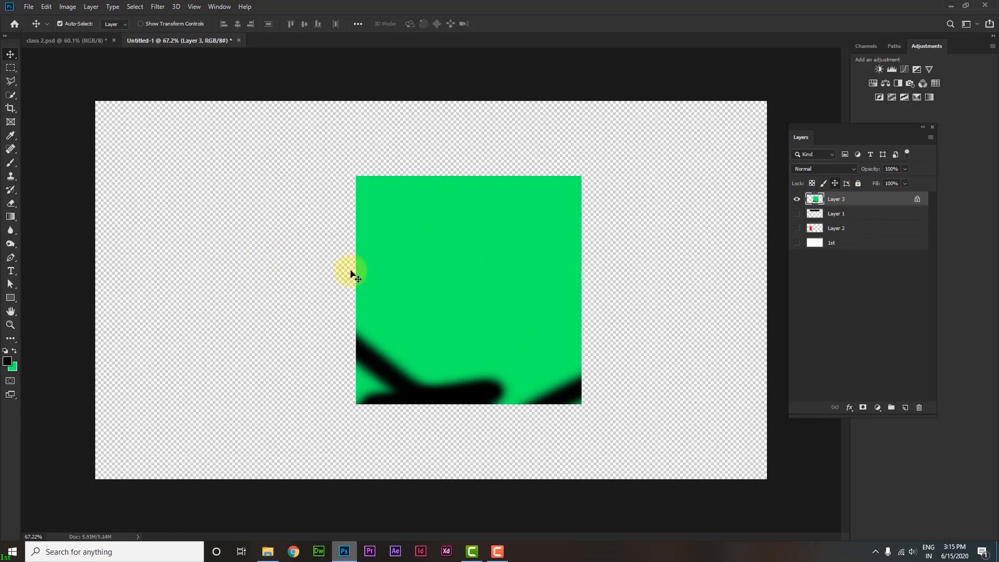
left_click_drag(483, 281, 357, 229)
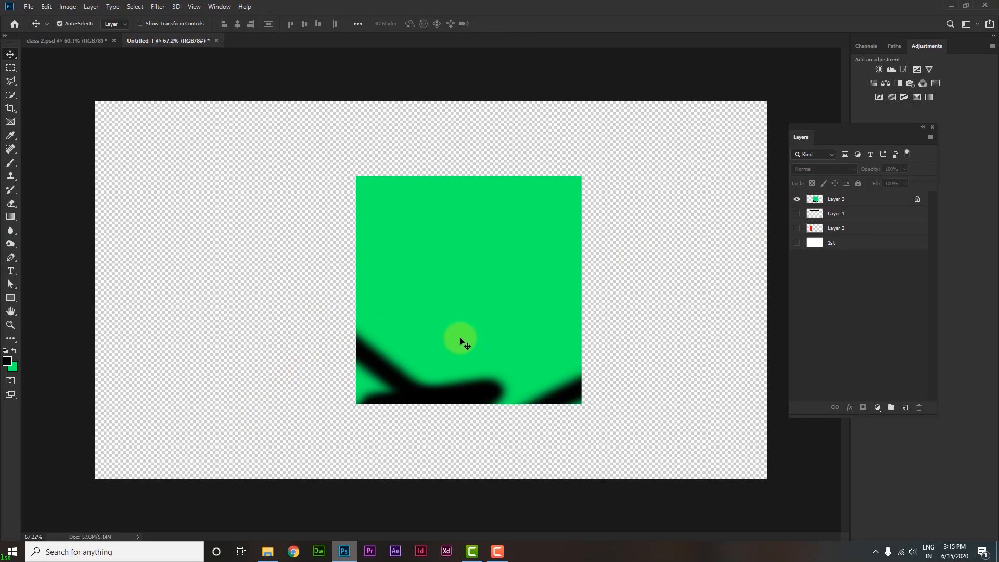
Paint a black diagonal Brush stroke across the green square on Layer 3, extending past its edges, with the position lock on
left_click(10, 162)
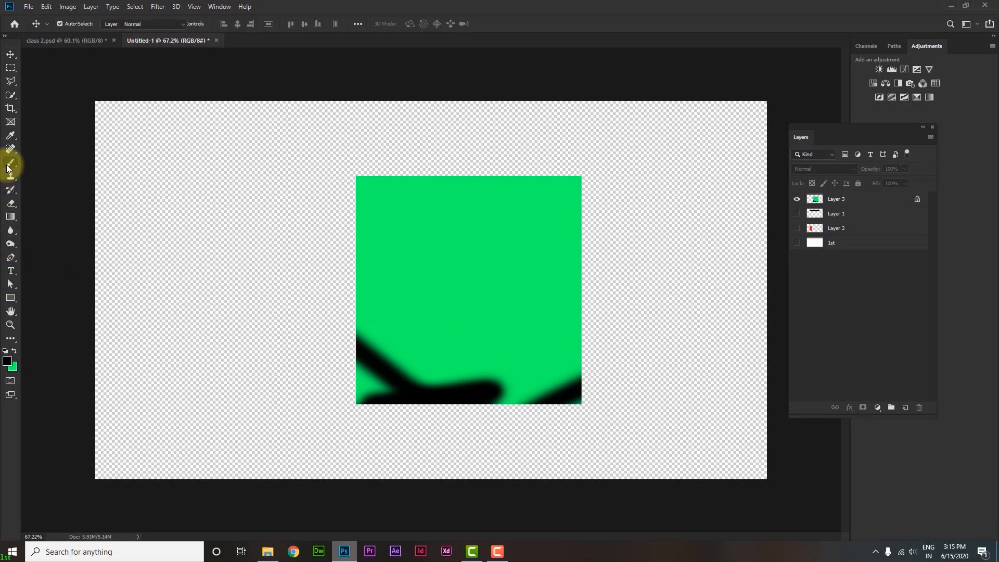
left_click(374, 262)
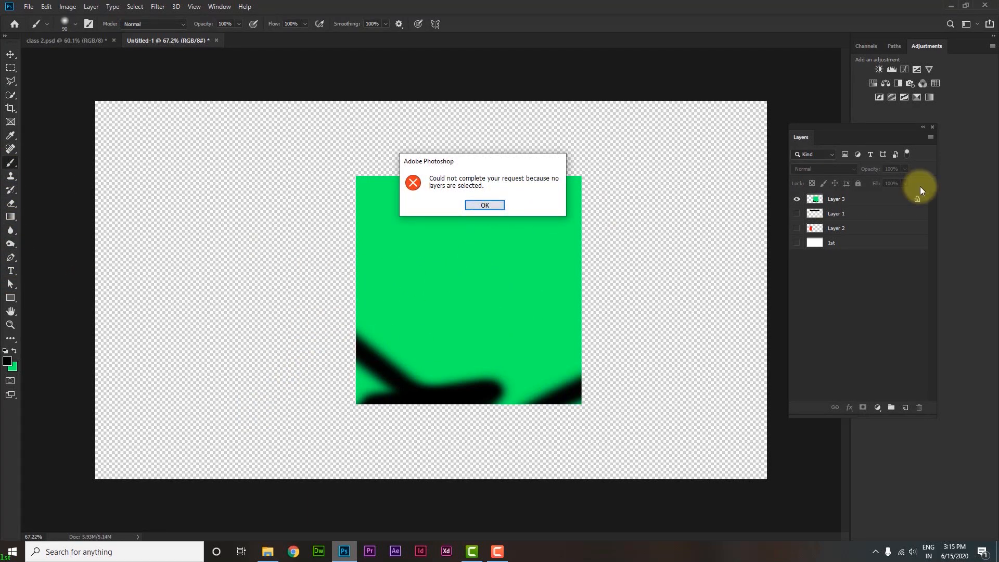
left_click(484, 207)
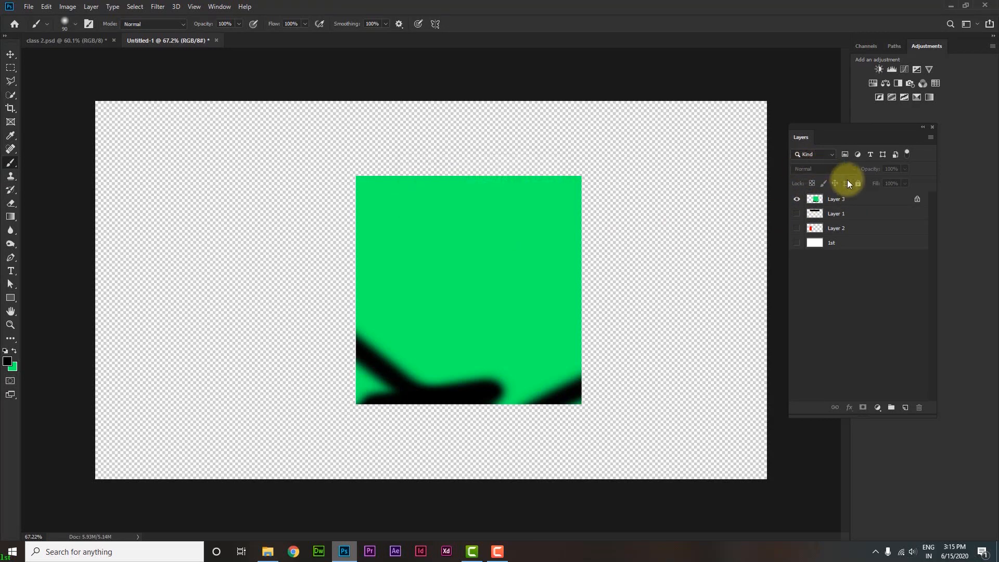
left_click(841, 200)
mouse_move(323, 187)
left_mouse_down()
mouse_move(543, 399)
mouse_move(622, 451)
left_mouse_up()
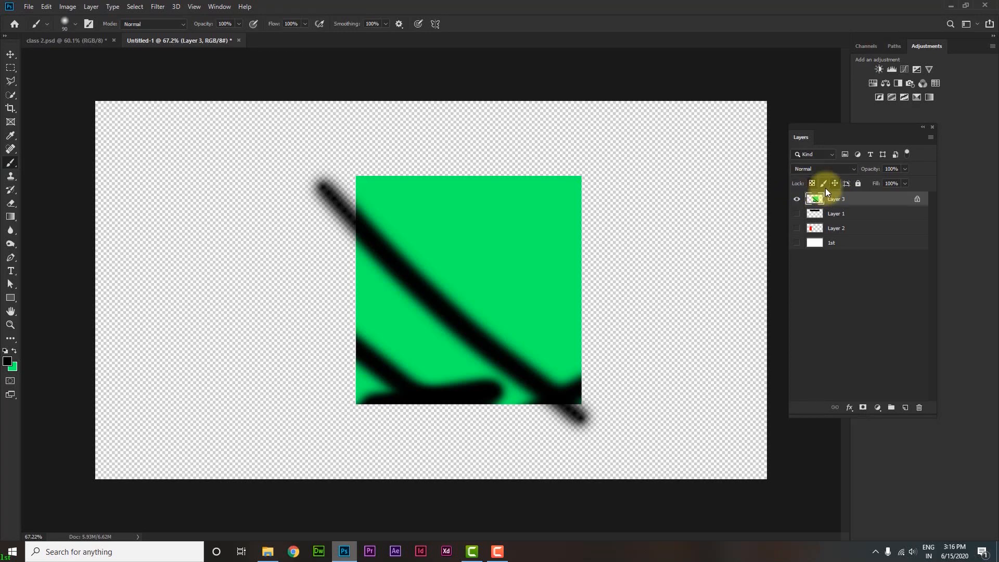
Lock Layer 3's transparent pixels too and brush four more black diagonal strokes across the green square, starting and ending outside it
left_click_drag(501, 129, 660, 305)
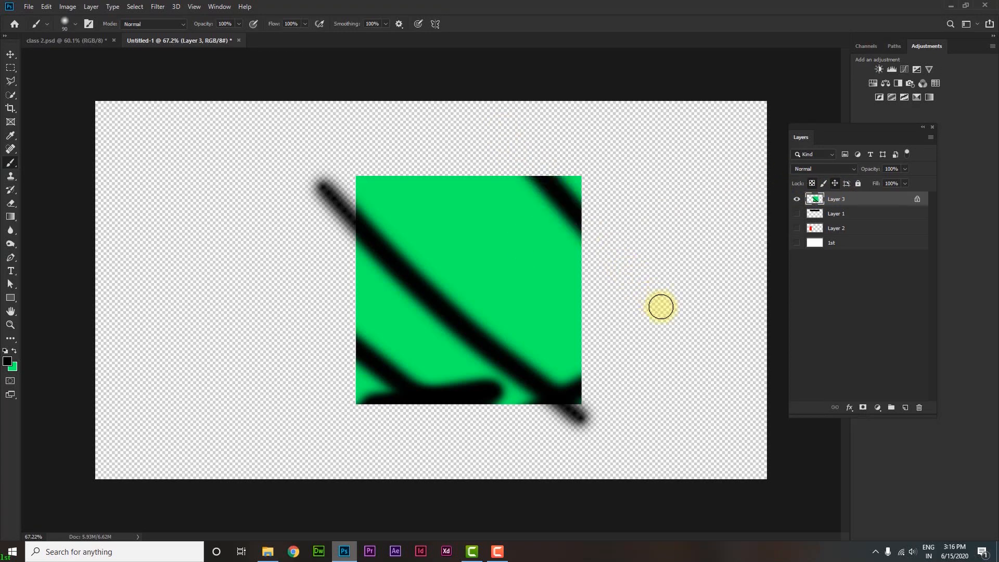
left_click_drag(401, 151, 685, 352)
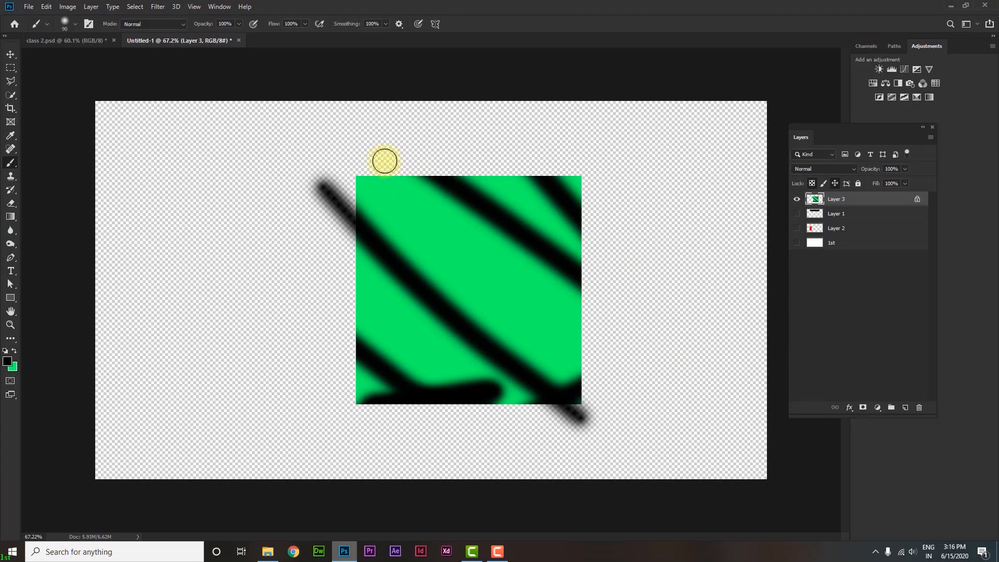
left_click_drag(460, 236, 662, 372)
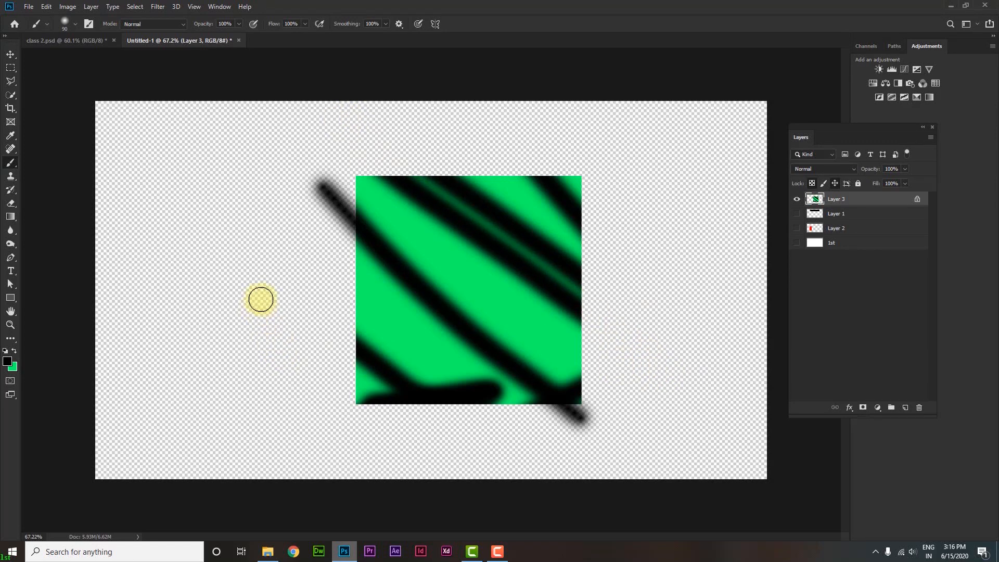
left_click_drag(260, 296, 587, 446)
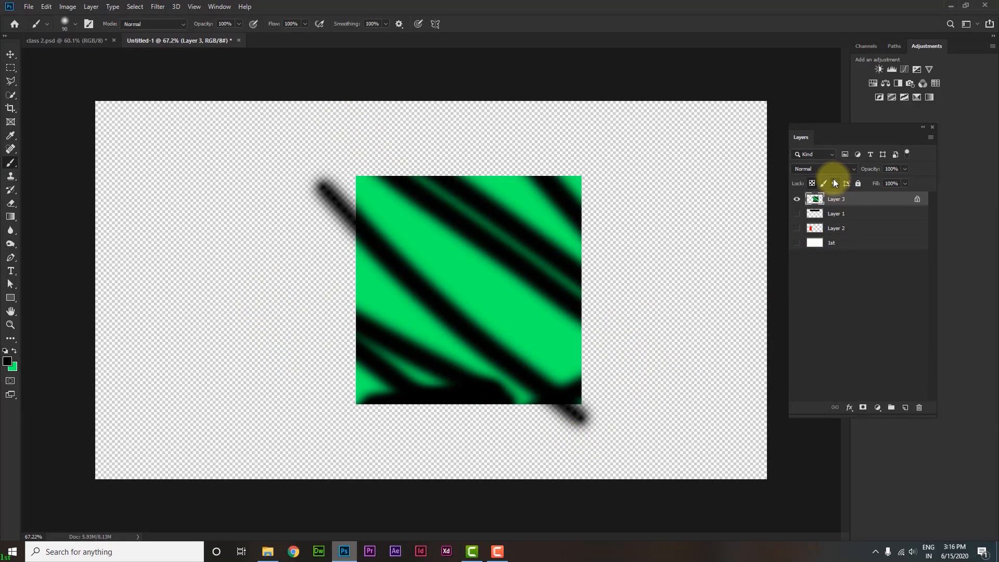
Remove the transparent pixels and position locks from Layer 3, leaving the layer selected
left_click(812, 183)
left_click(869, 306)
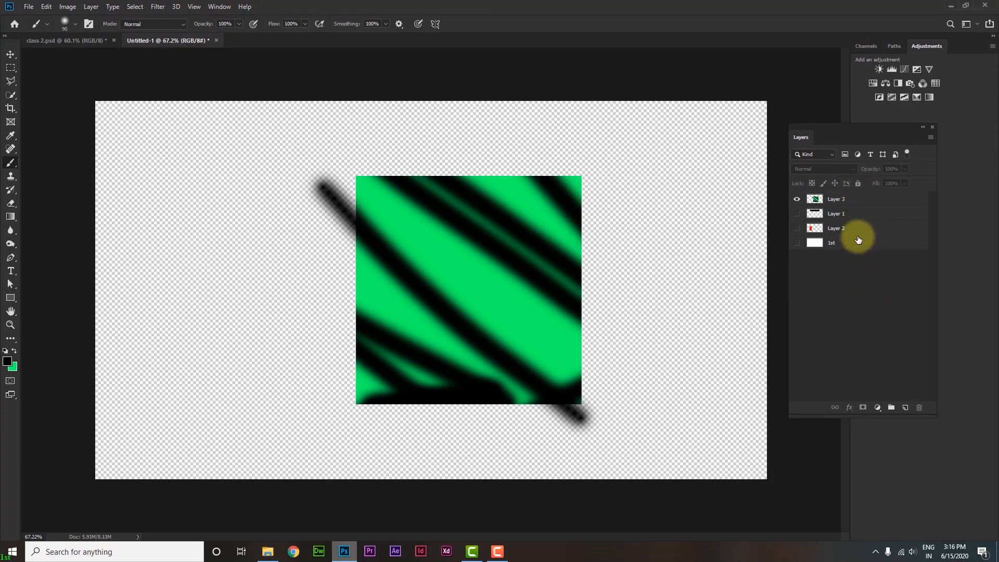
left_click(849, 198)
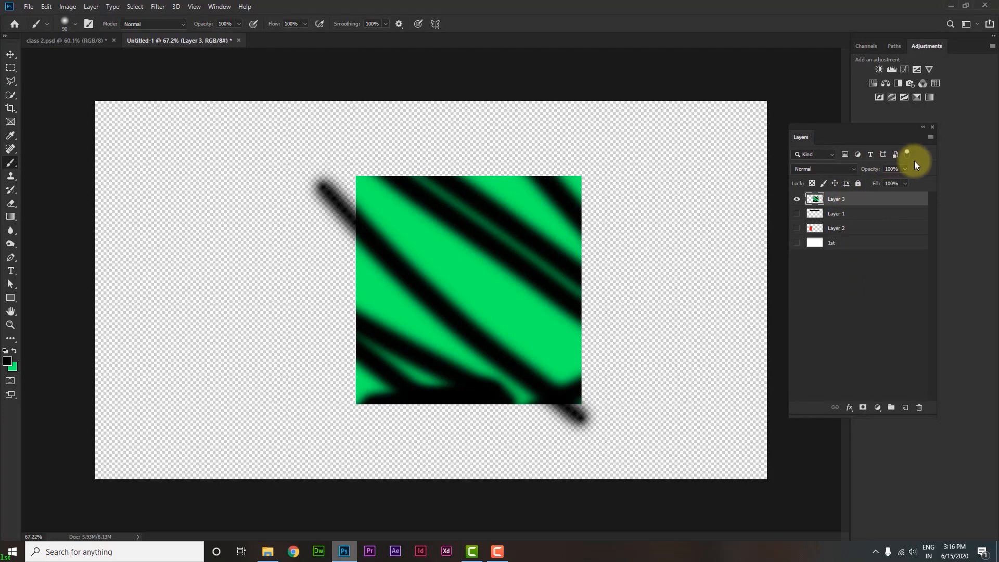
Examine the blend modes available for Layer 3, keeping Normal, and move the Layers panel over the canvas to show the whole list
left_click(816, 168)
left_click(816, 168)
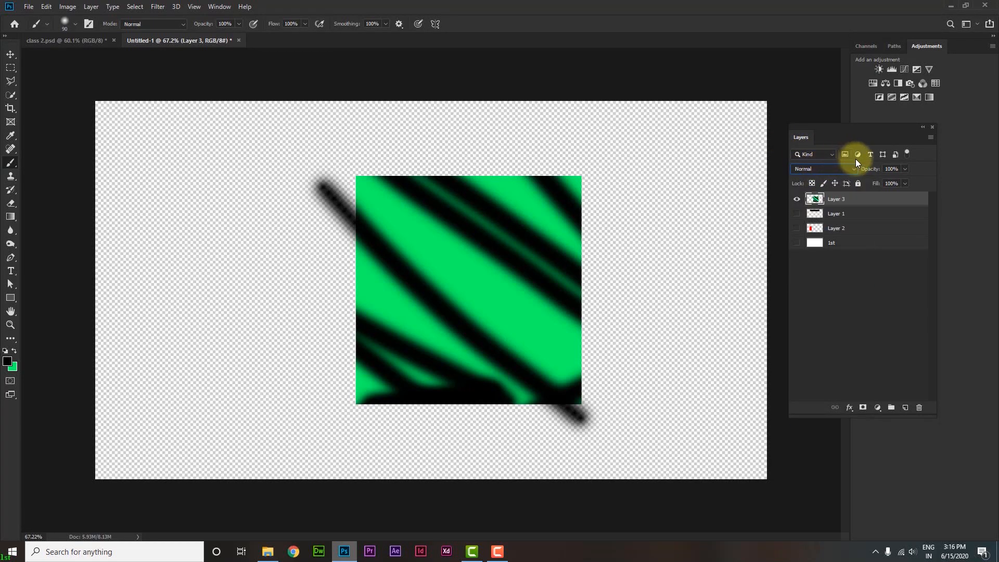
left_click_drag(876, 137, 736, 101)
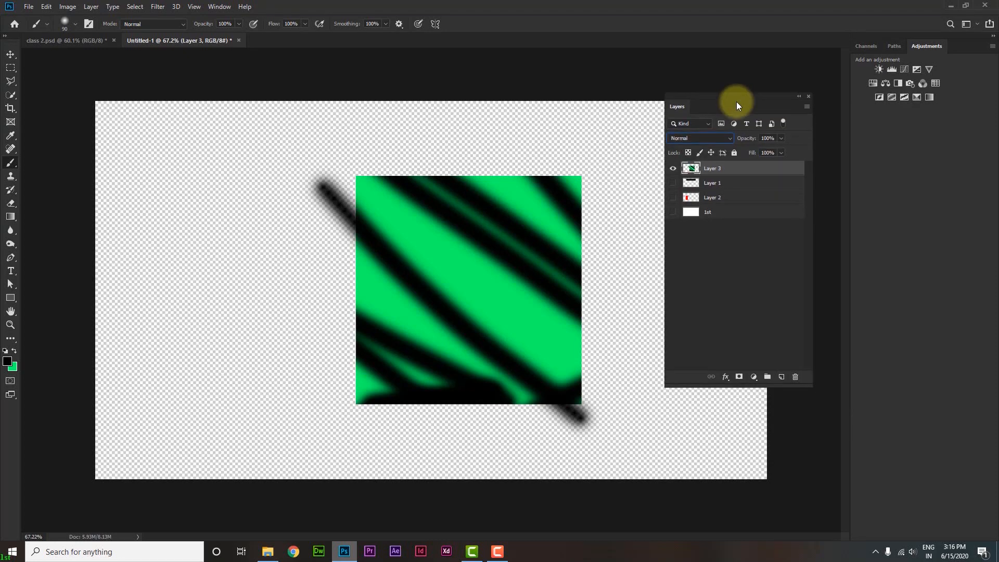
left_click(707, 136)
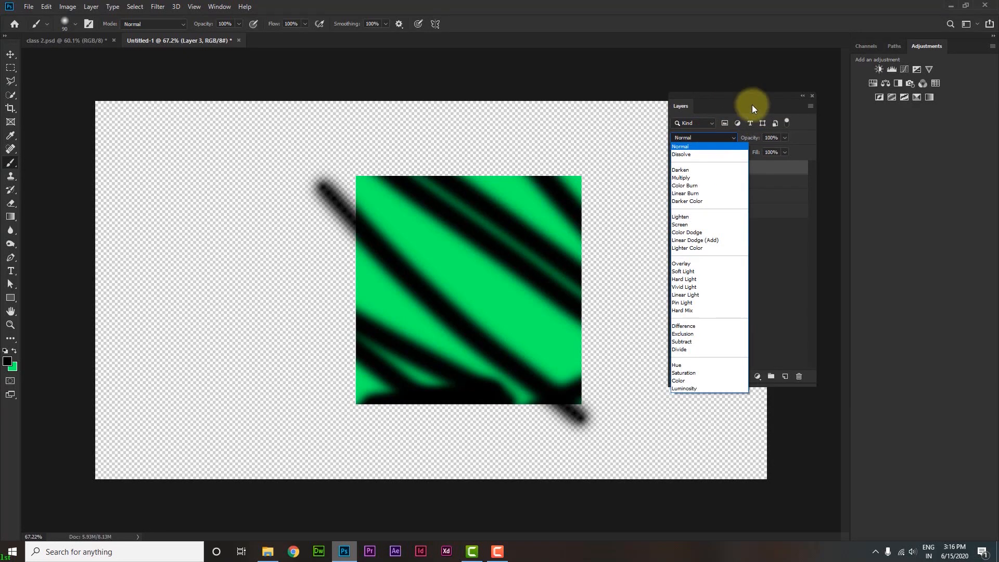
left_click(743, 101)
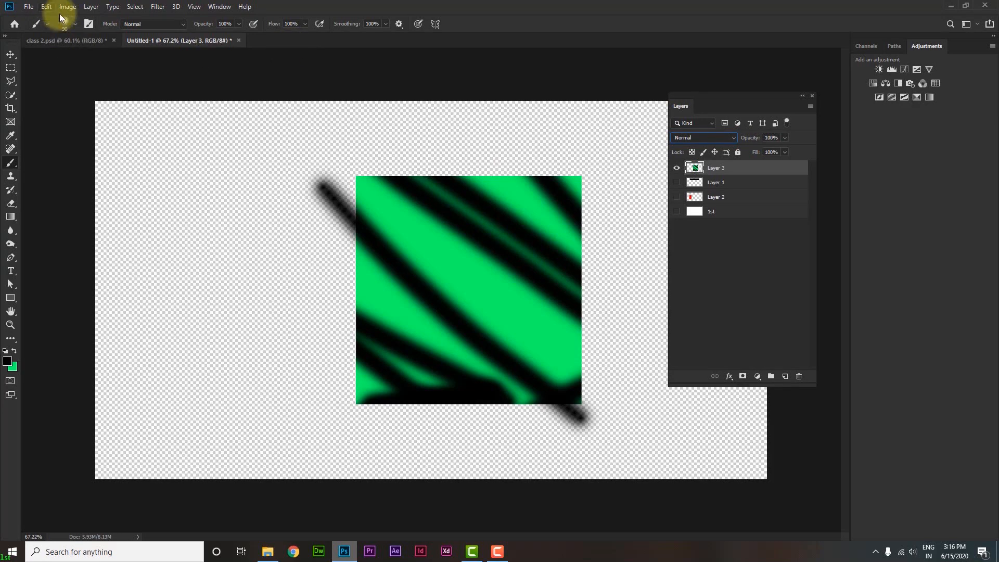
Switch to the class 2.psd document and move the Layers panel away from the title text
left_click(77, 39)
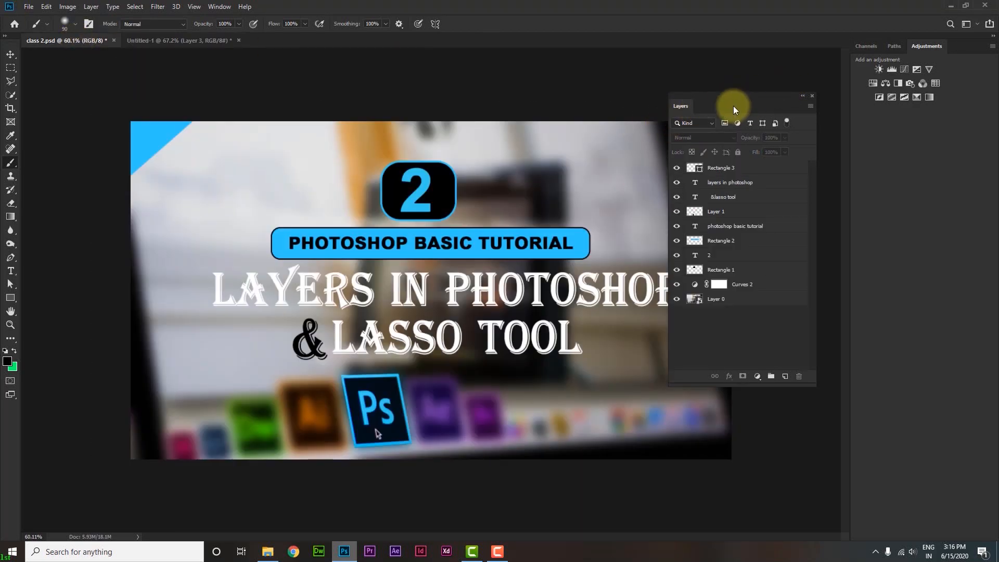
left_click_drag(731, 104, 771, 88)
left_click(799, 364)
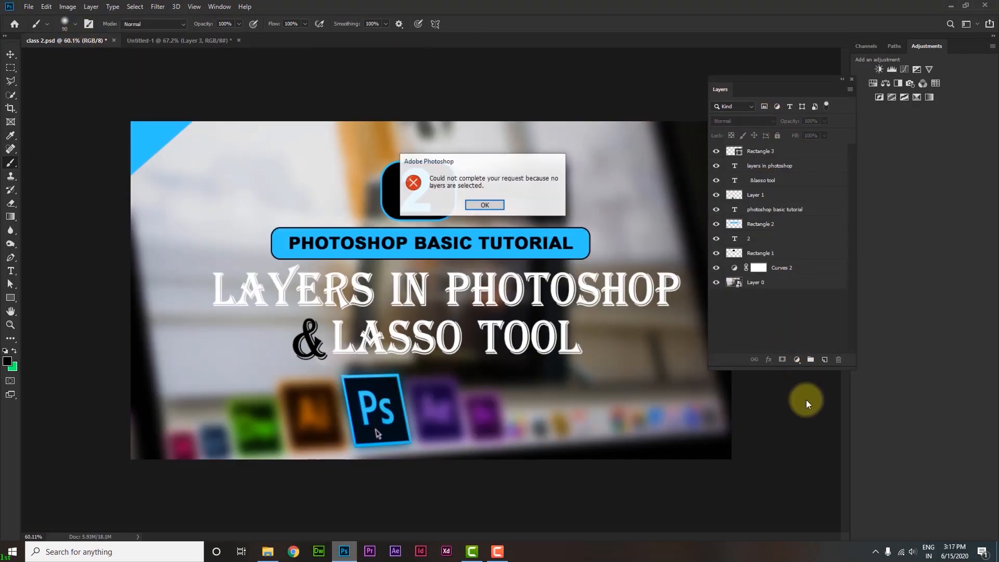